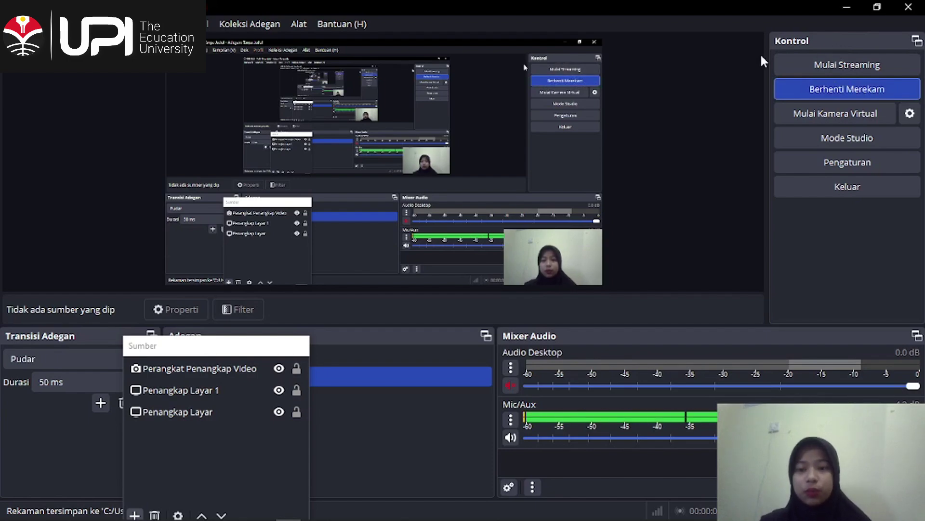
# Step: Switch to the Olah Data IUT_Plot workbook in Excel and review the pl and 3dPoly coordinate formulas in cells AI6 and AN6
pyautogui.click(849, 7)
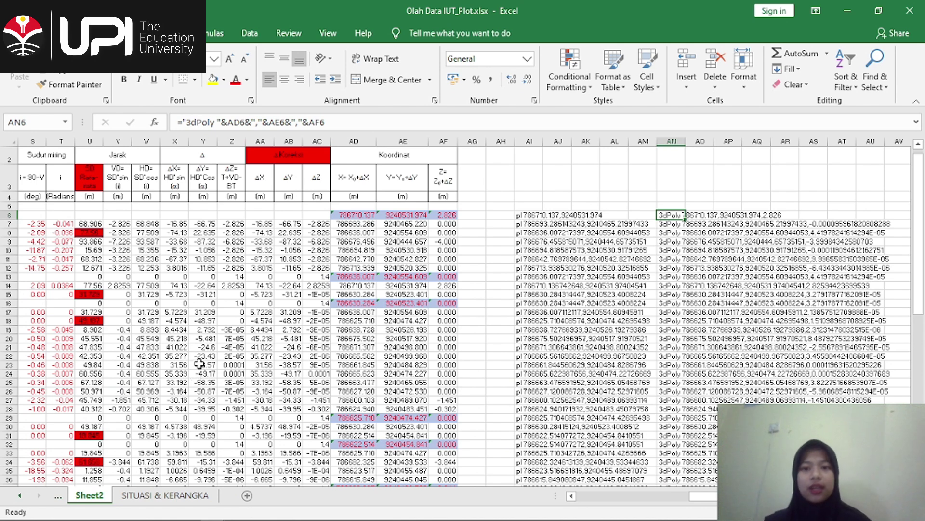
pyautogui.hotkey('ctrl', 'Left')
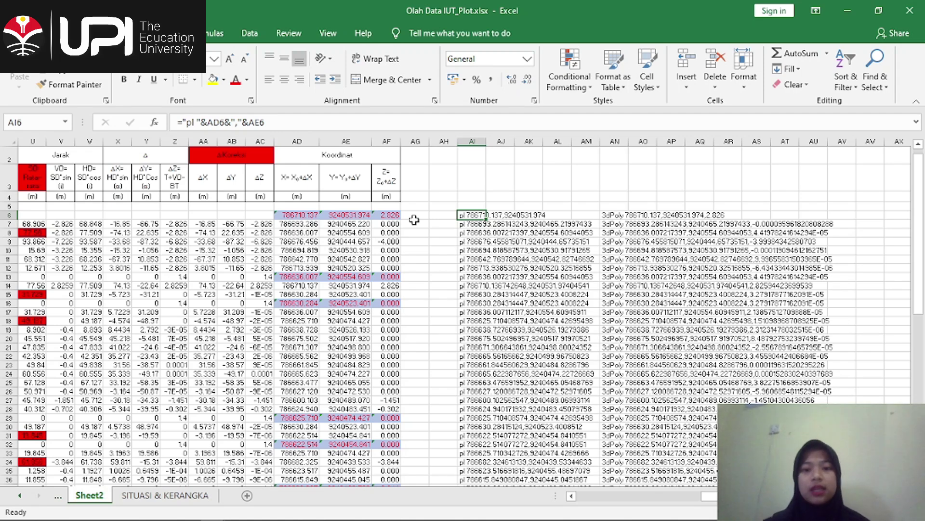
pyautogui.click(614, 215)
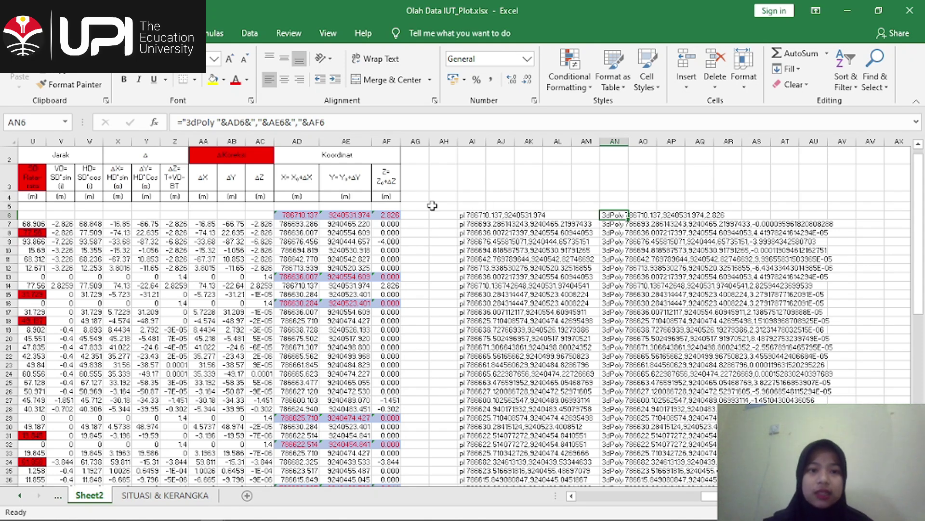
pyautogui.click(335, 125)
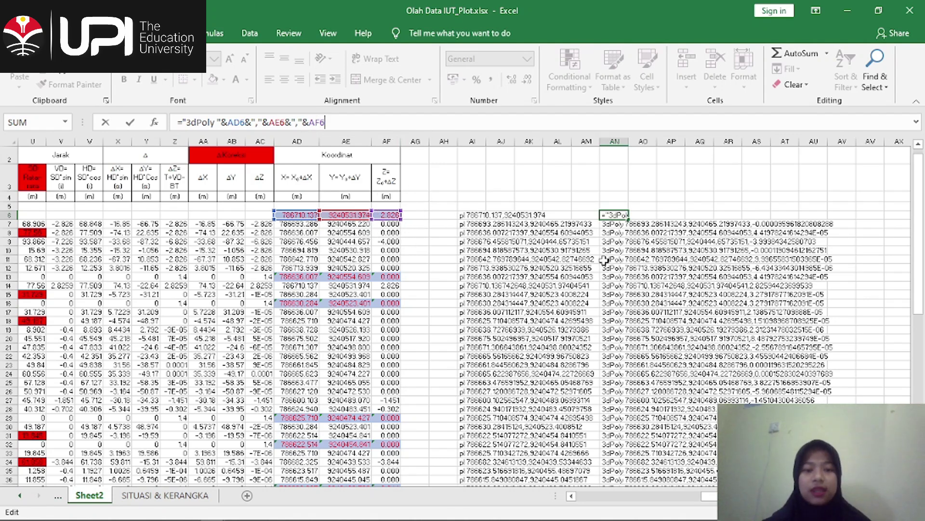
pyautogui.hotkey('ctrl', 'Return')
pyautogui.click(469, 215)
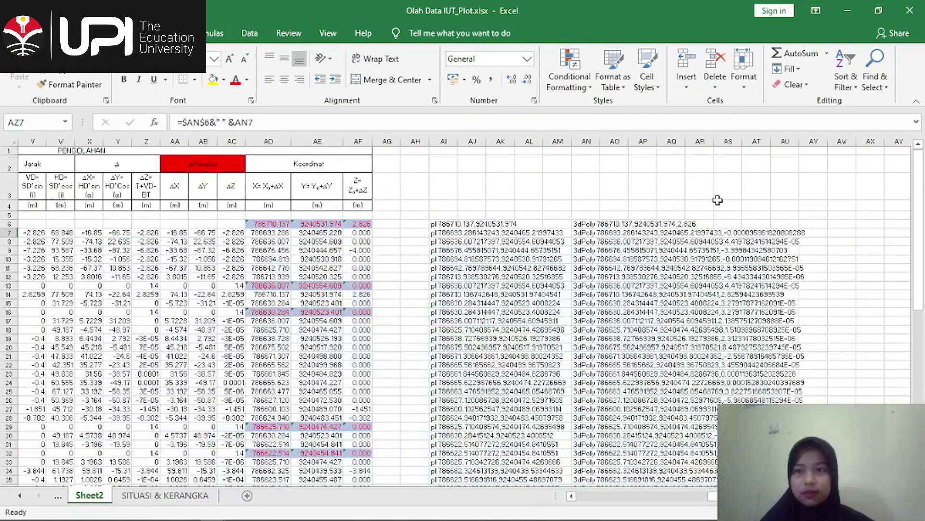
# Step: Copy the pl coordinate strings in cells AI6 to AI47
pyautogui.click(437, 224)
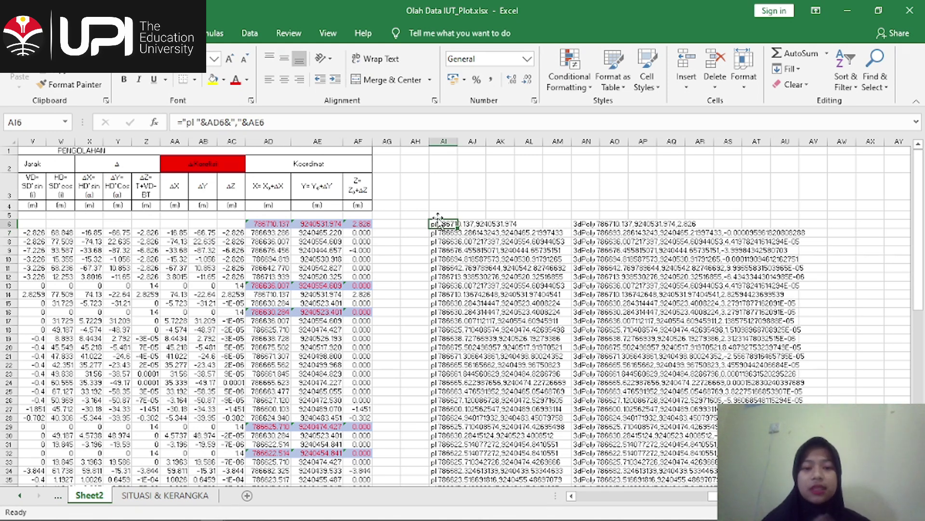
pyautogui.click(440, 206)
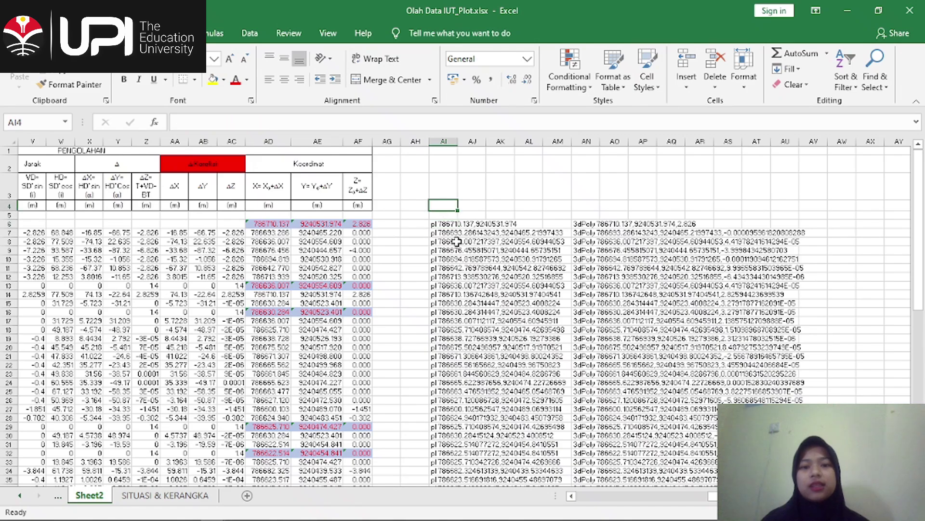
pyautogui.moveTo(444, 224); pyautogui.dragTo(436, 466)
pyautogui.hotkey('ctrl', 'c')
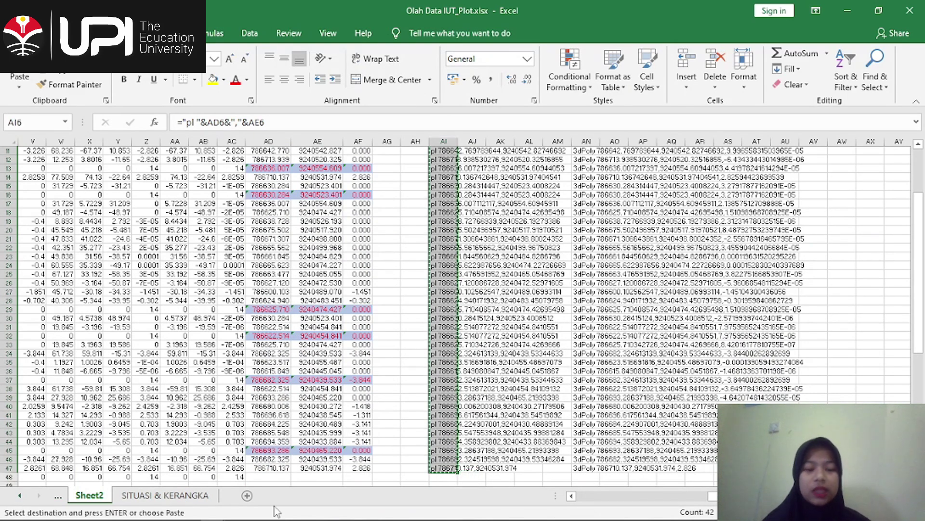
# Step: Switch to Drawing1 in AutoCAD and plot the 2D polyline by pasting the copied pl coordinate strings into the command line
pyautogui.click(263, 510)
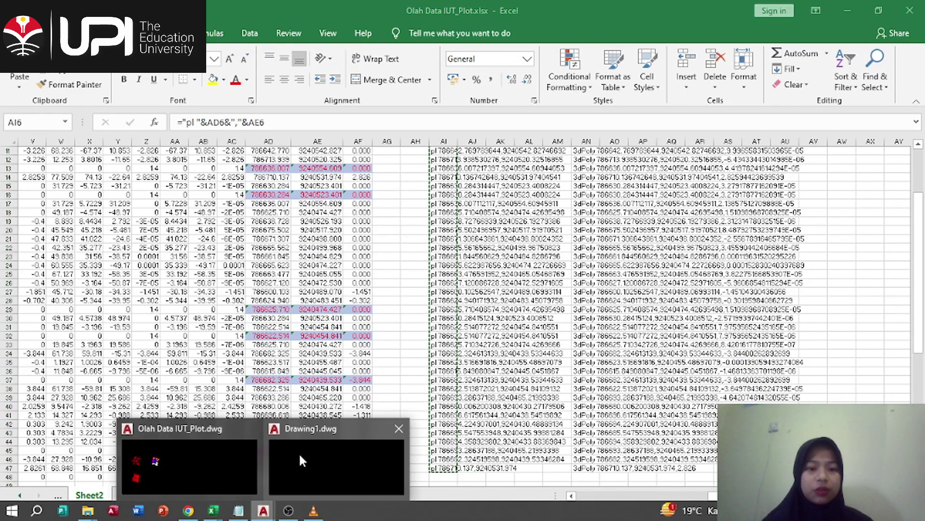
pyautogui.click(301, 461)
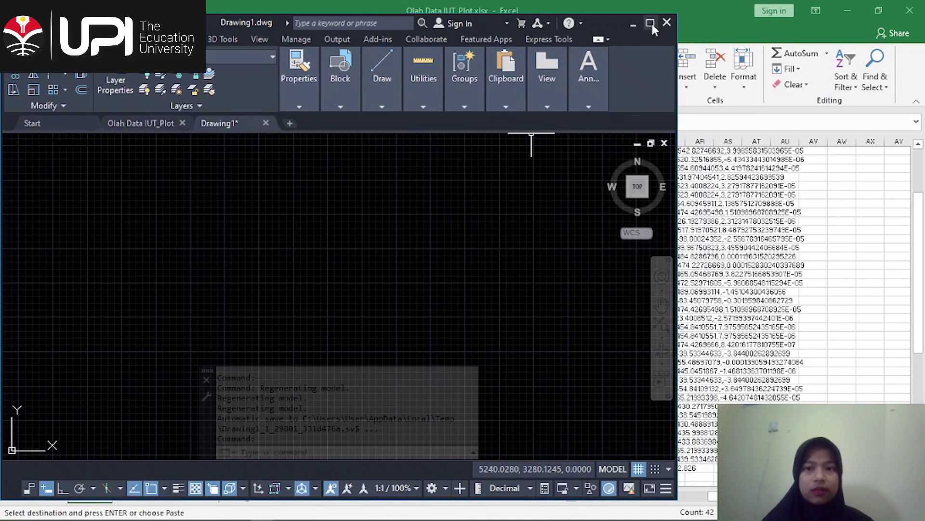
pyautogui.click(650, 23)
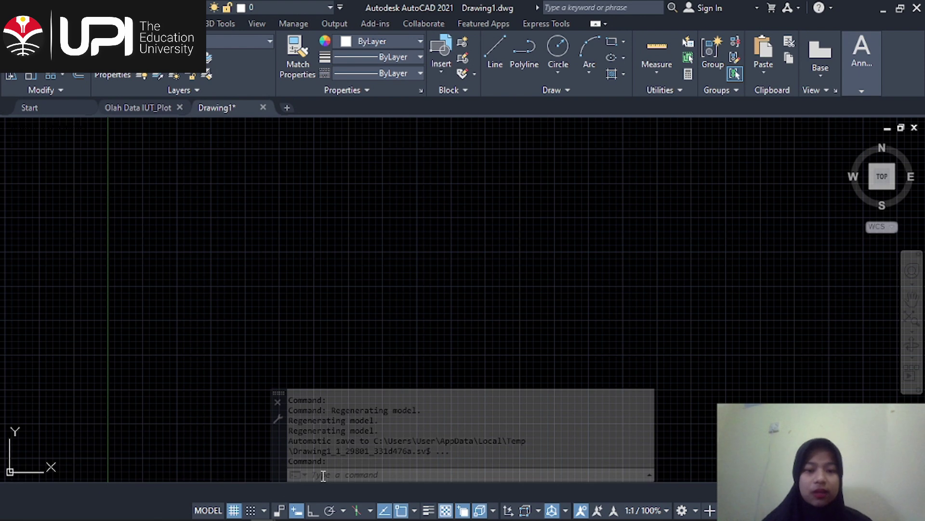
pyautogui.click(322, 476)
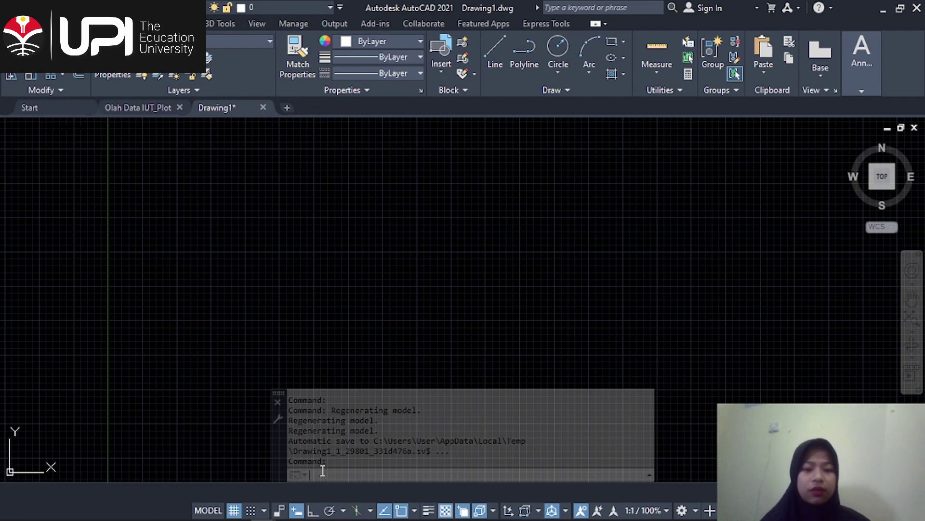
pyautogui.hotkey('ctrl', 'v')
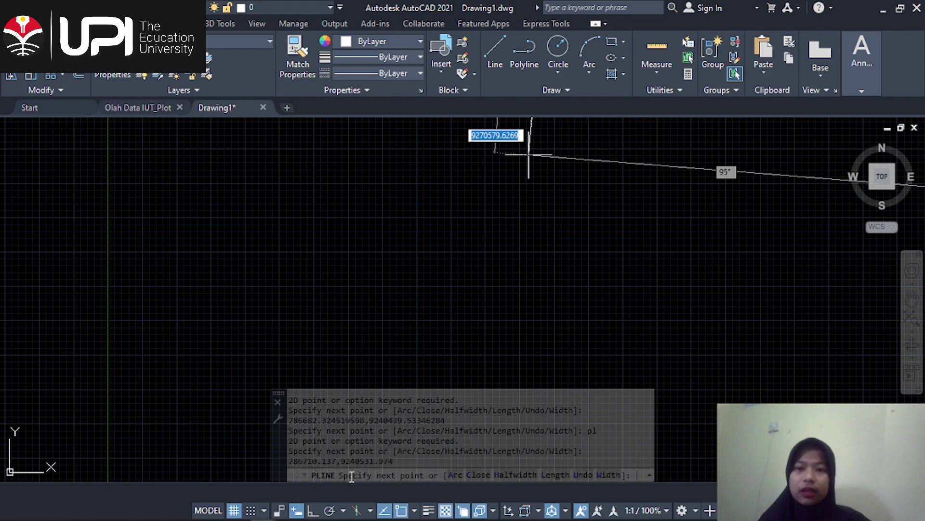
pyautogui.press('Return')
# Step: Locate the plotted 2D polyline in the drawing and examine its overall shape up close
pyautogui.scroll(-10, 548, 293)
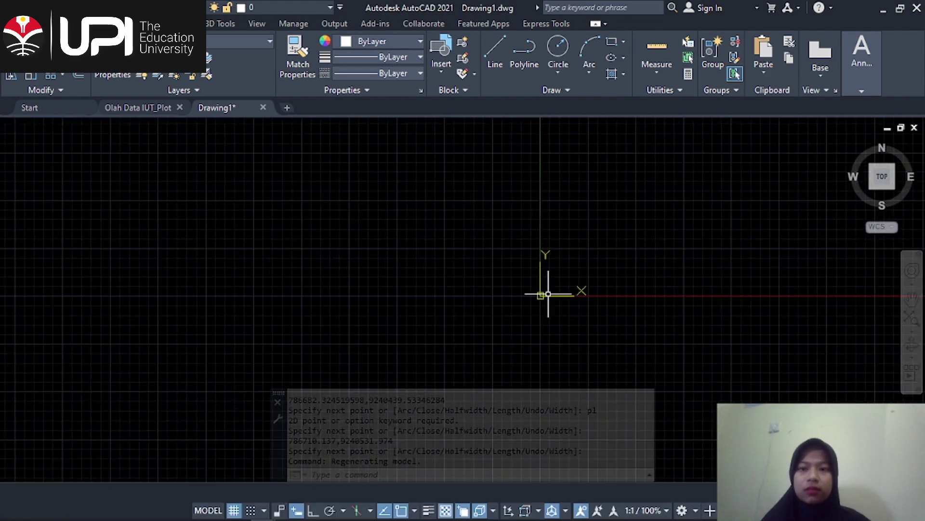
pyautogui.scroll(3, 549, 293)
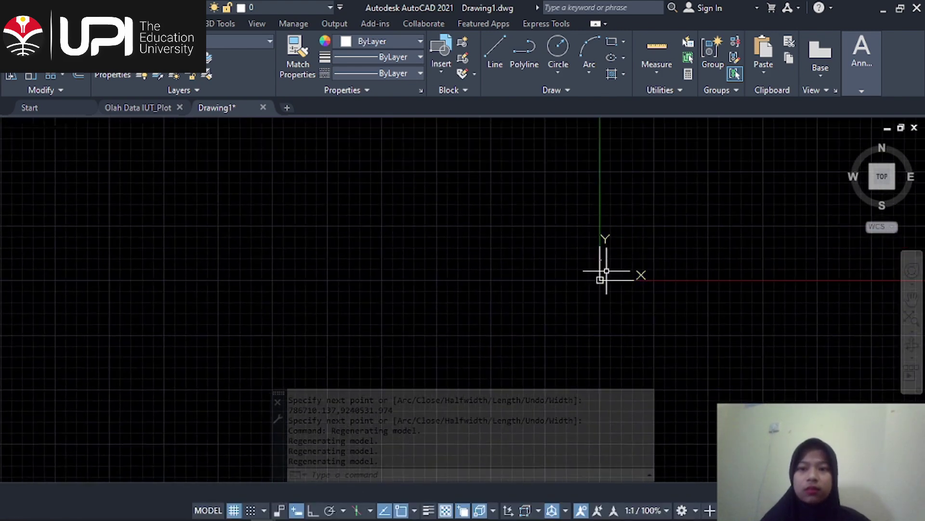
pyautogui.scroll(5, 607, 272)
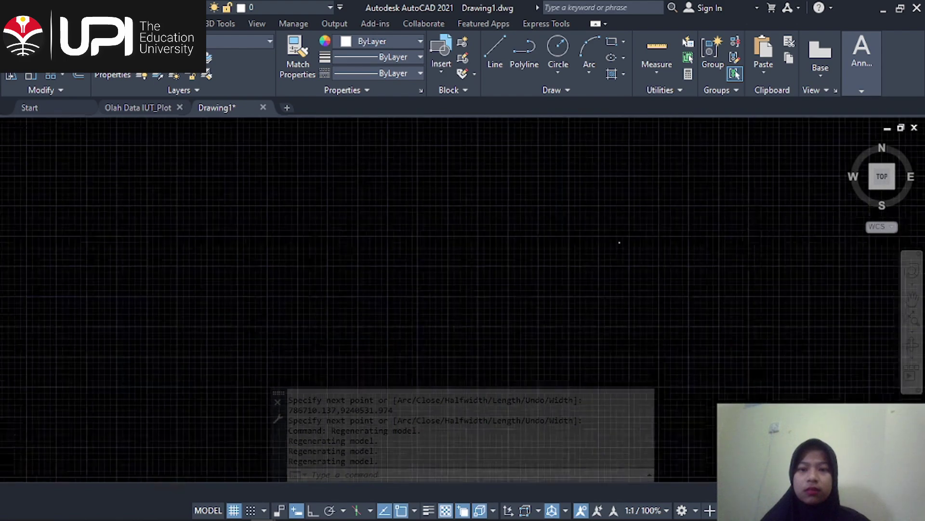
pyautogui.scroll(6, 606, 271)
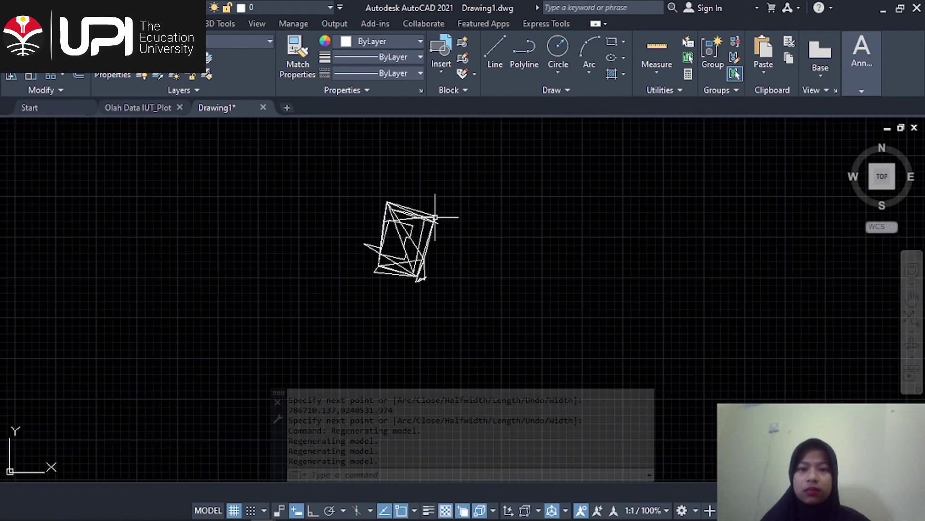
pyautogui.scroll(5, 435, 217)
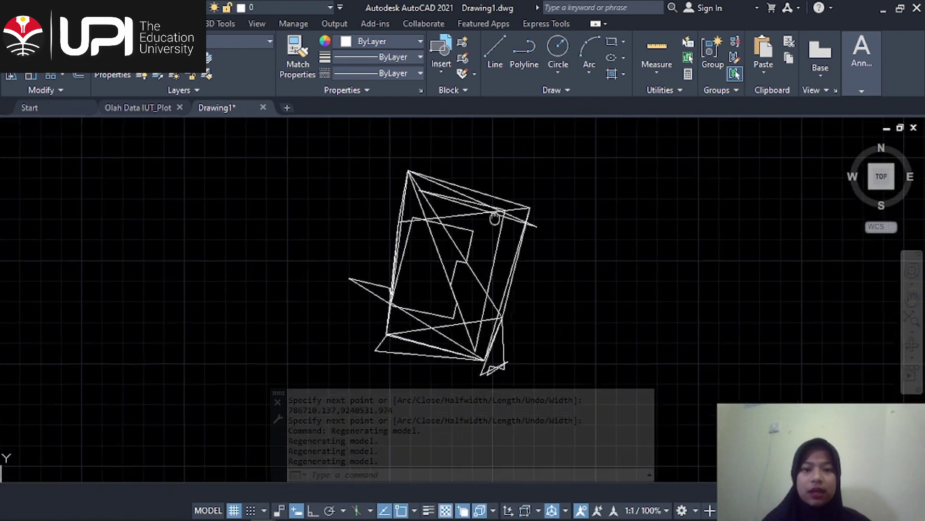
pyautogui.scroll(3, 495, 218)
pyautogui.press('Escape')
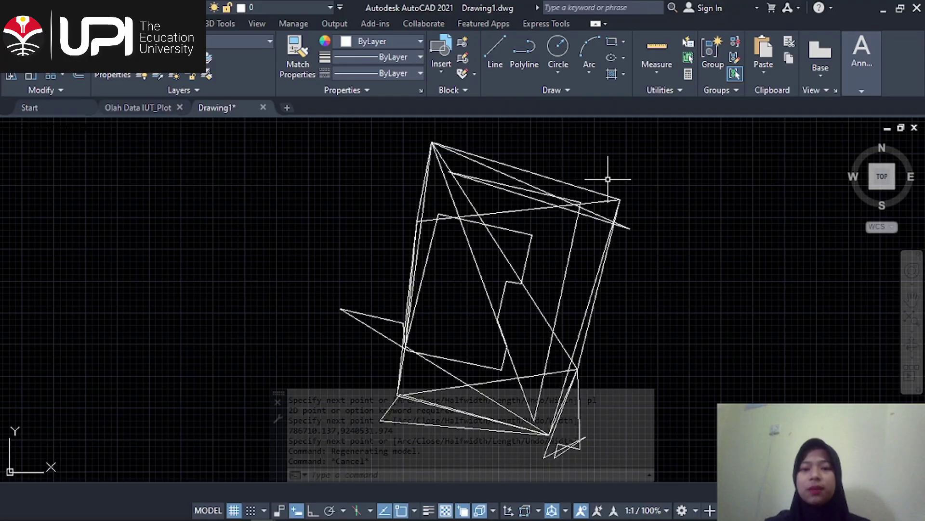
# Step: Switch back to the Excel workbook and copy the 3dPoly coordinate strings in cells AN6 to AN47
pyautogui.hotkey('alt', 'Tab')
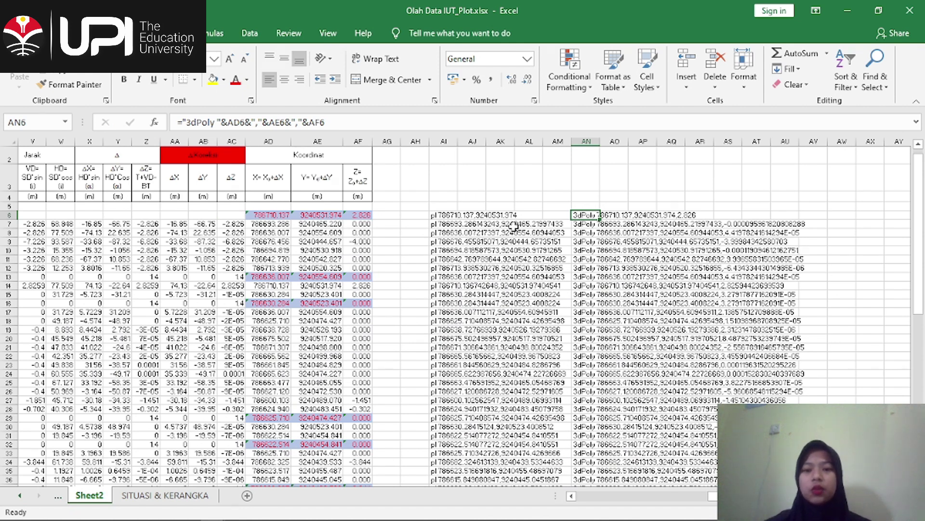
pyautogui.click(592, 196)
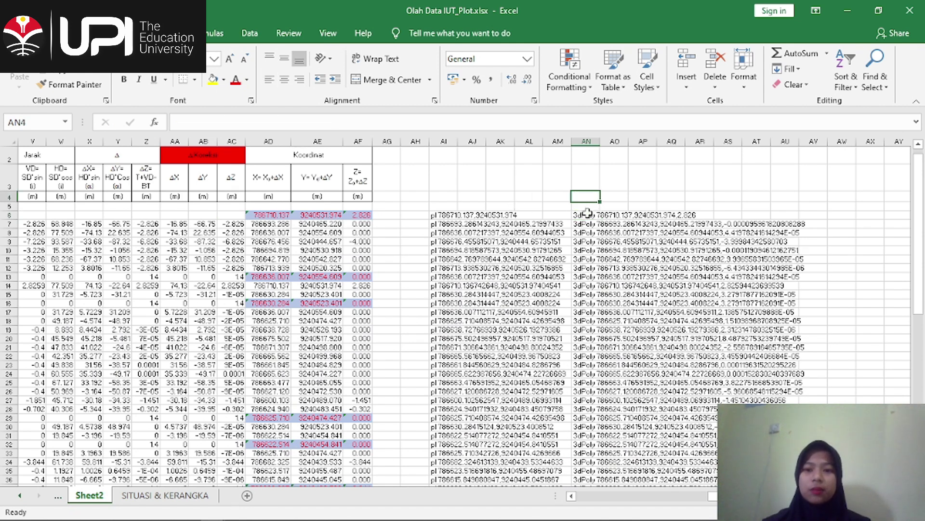
pyautogui.click(586, 215)
pyautogui.click(592, 196)
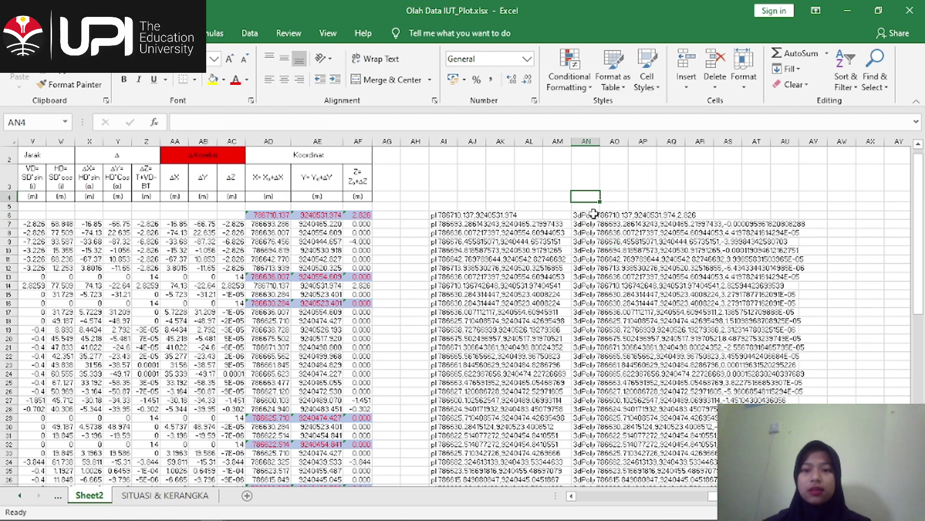
pyautogui.click(590, 213)
pyautogui.moveTo(590, 214); pyautogui.dragTo(588, 468)
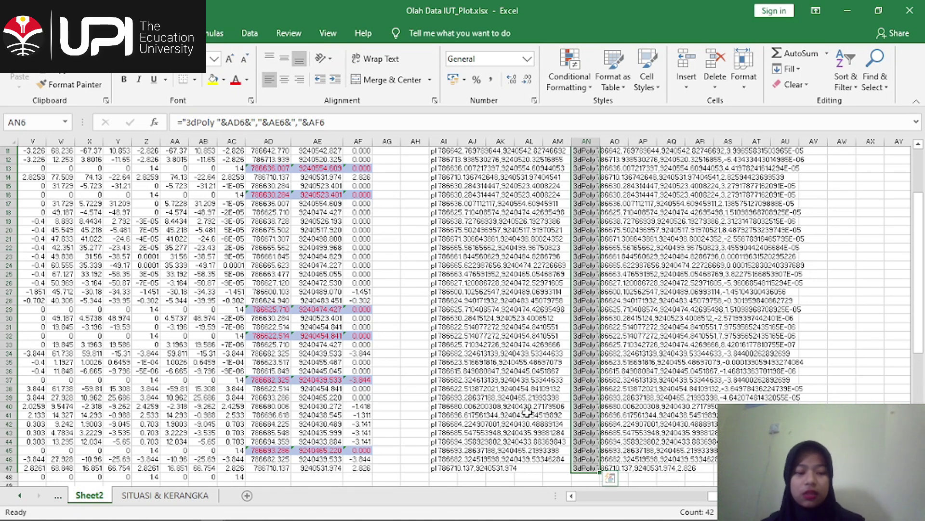
pyautogui.hotkey('ctrl', 'q')
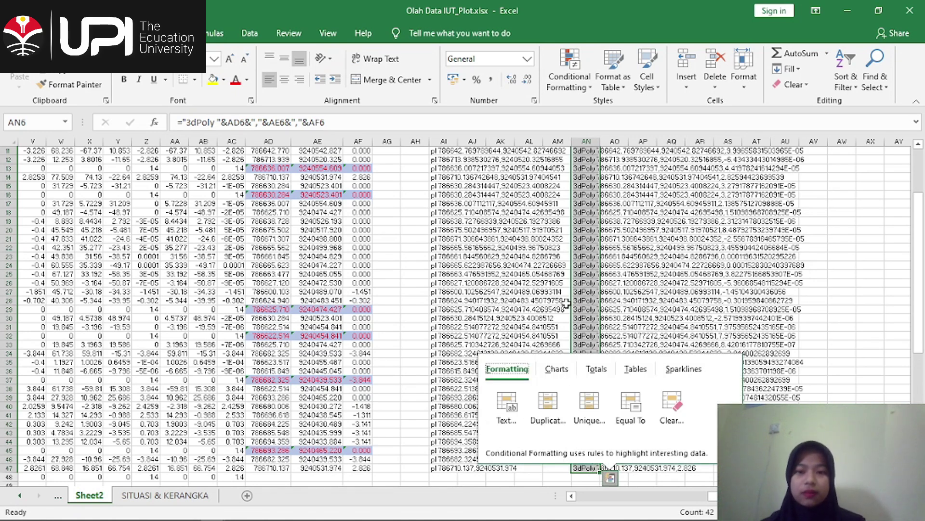
pyautogui.press('Escape')
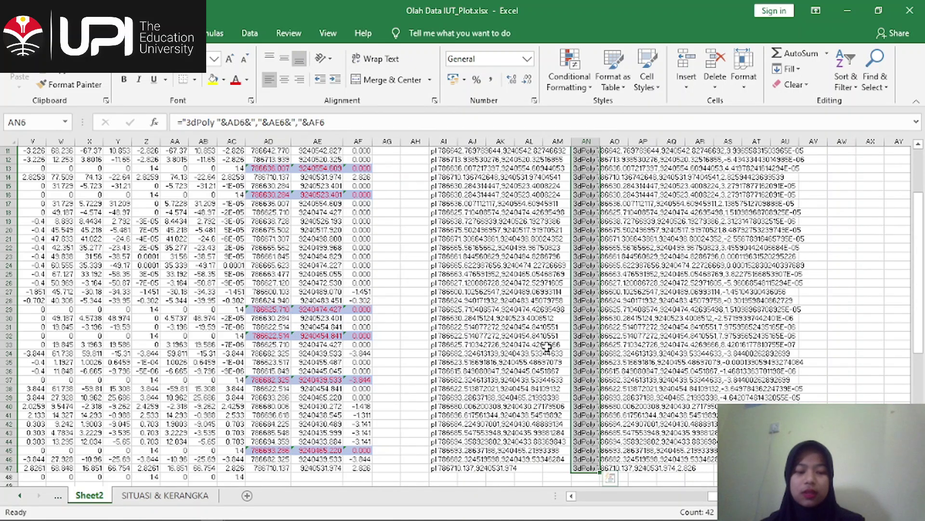
pyautogui.hotkey('ctrl', 'c')
# Step: Back in AutoCAD, set the object color to dark red (153,27,30) and plot the 3D polyline from the copied 3dPoly strings
pyautogui.click(848, 9)
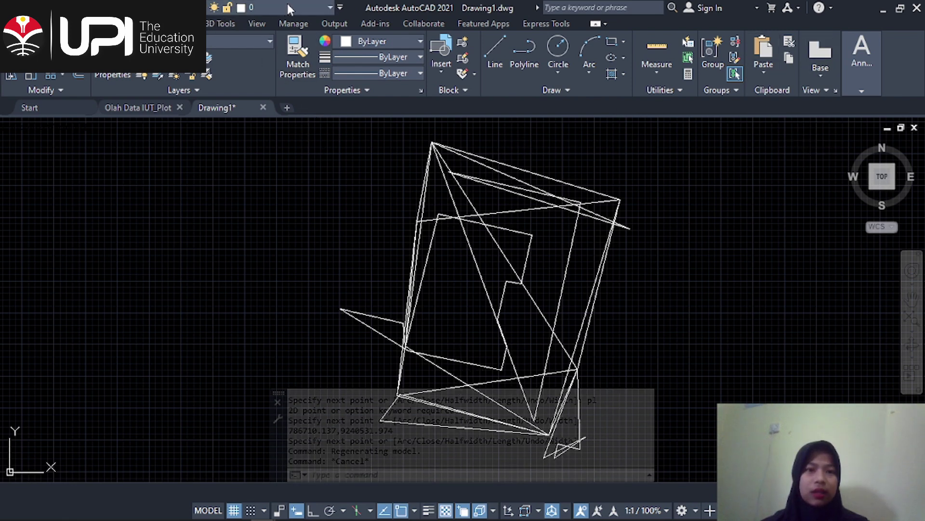
pyautogui.click(323, 10)
pyautogui.click(231, 23)
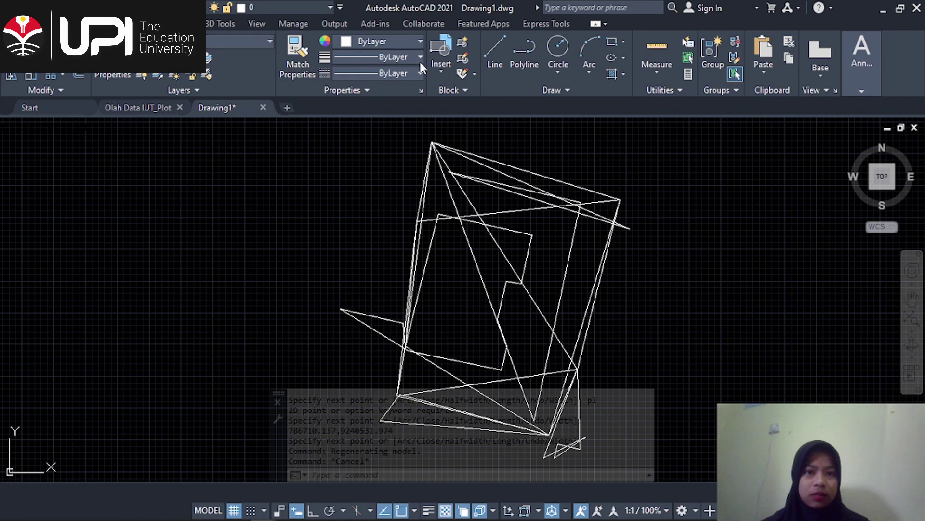
pyautogui.click(421, 42)
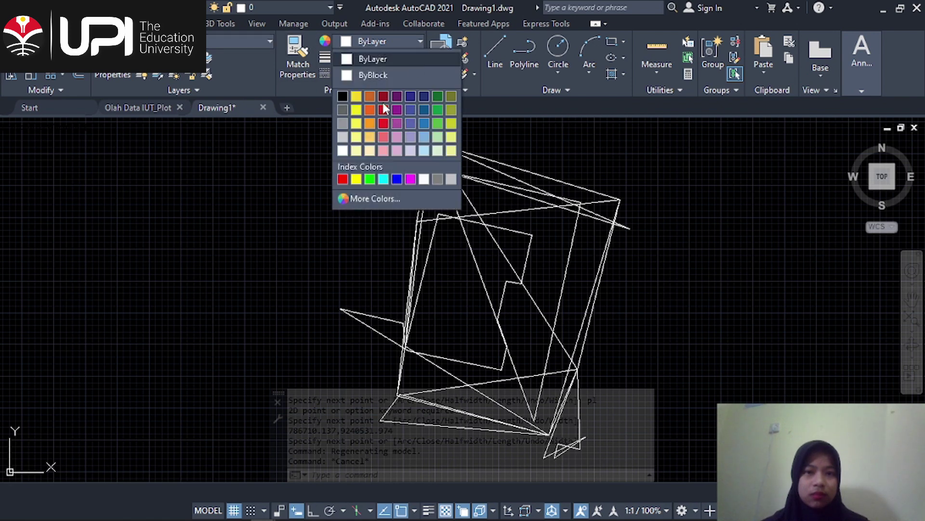
pyautogui.click(384, 97)
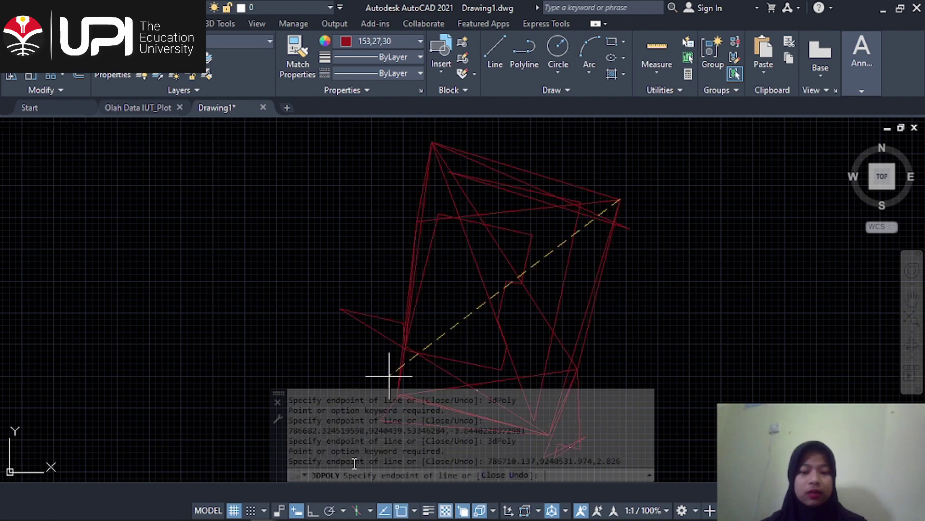
pyautogui.press('Return')
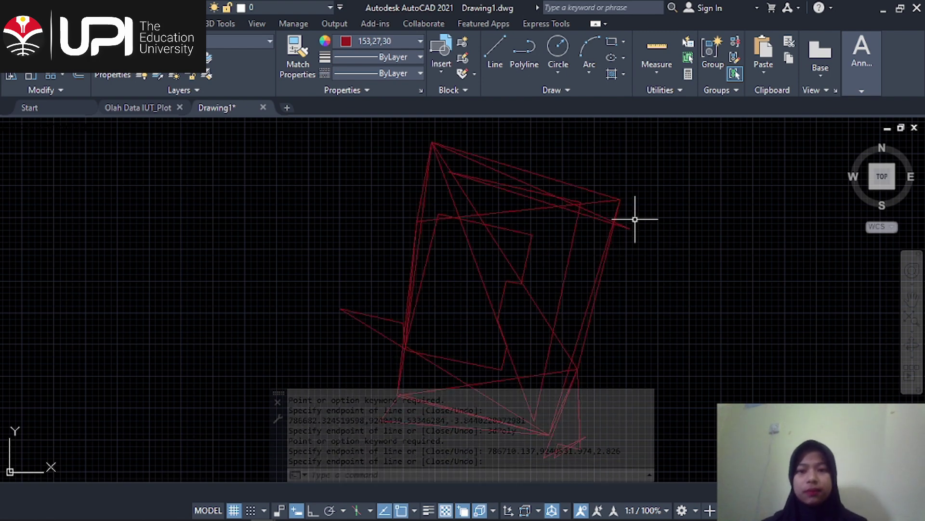
# Step: Orbit the model in 3D and compare the elevations of the red 3D polyline and the white 2D polyline at a shared corner
pyautogui.scroll(-2, 636, 212)
pyautogui.moveTo(636, 213); pyautogui.dragTo(563, 221, button='middle')
pyautogui.click(912, 318)
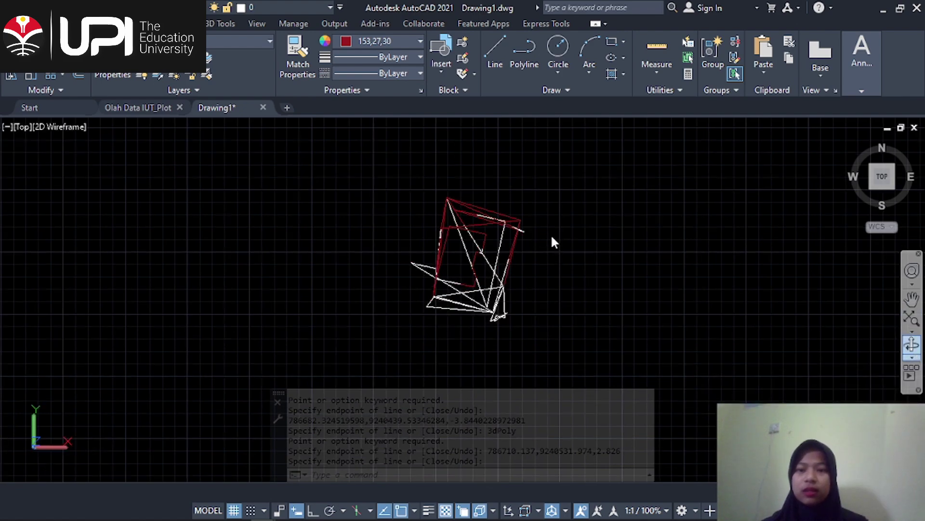
pyautogui.moveTo(543, 237); pyautogui.dragTo(485, 206)
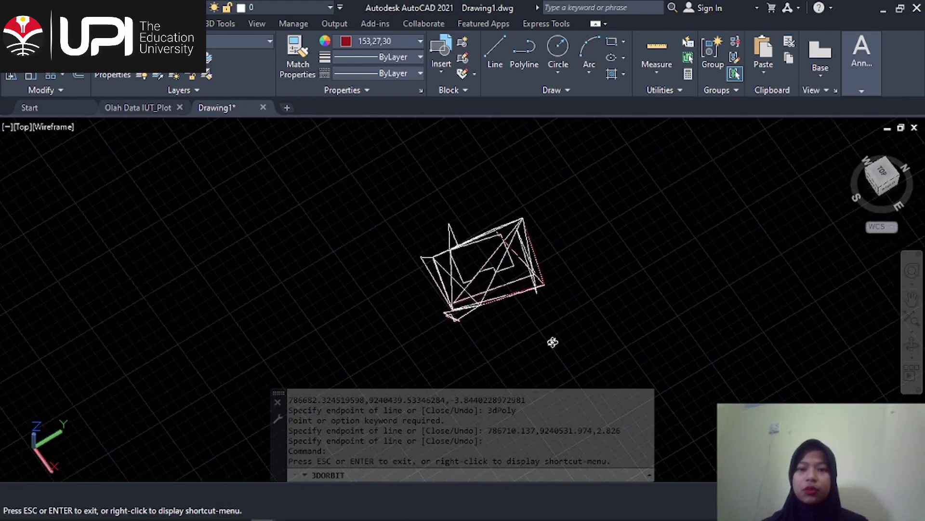
pyautogui.scroll(10, 541, 287)
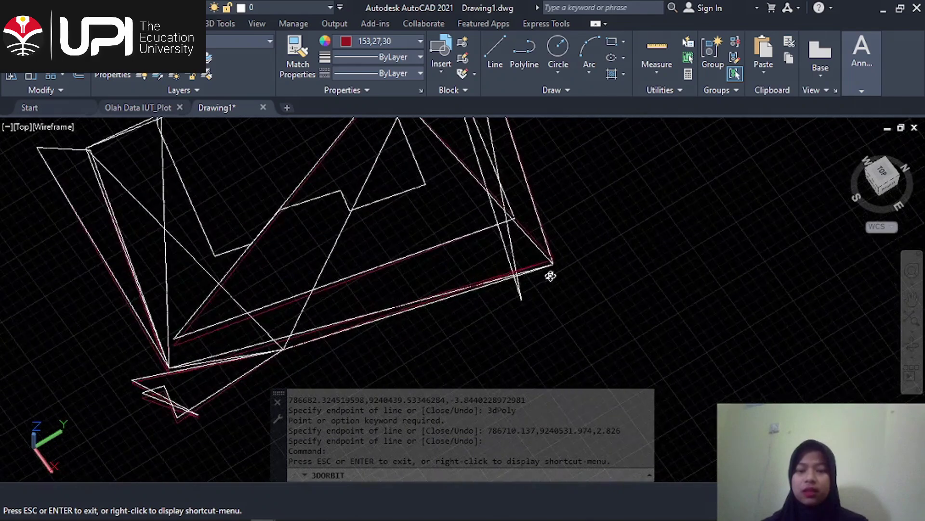
pyautogui.moveTo(551, 276); pyautogui.dragTo(542, 229)
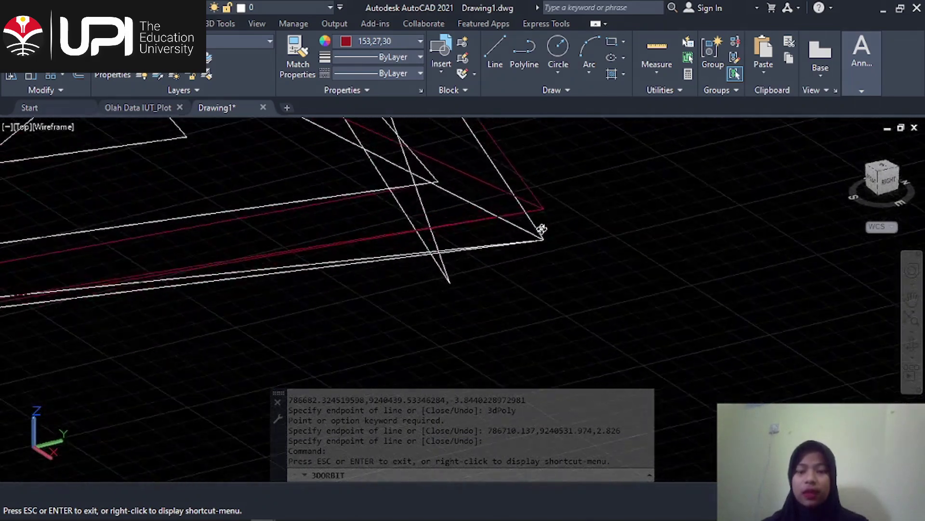
pyautogui.scroll(6, 540, 224)
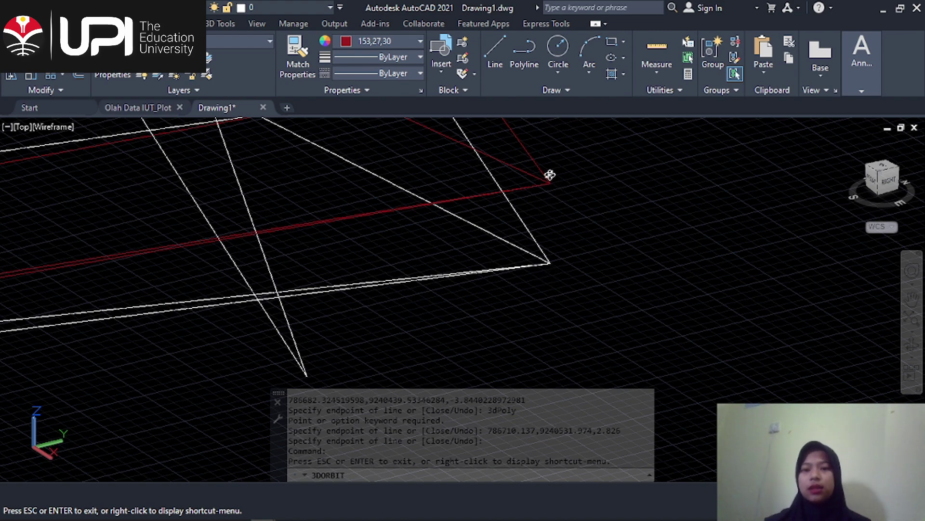
# Step: Orbit the model to a low front view and compare the elevations of the red 3D polyline and the white 2D polyline
pyautogui.moveTo(551, 222); pyautogui.dragTo(243, 254)
pyautogui.moveTo(274, 245); pyautogui.dragTo(735, 234, button='middle')
pyautogui.moveTo(365, 234); pyautogui.dragTo(661, 199, button='middle')
pyautogui.scroll(5, 176, 233)
pyautogui.moveTo(172, 230); pyautogui.dragTo(485, 220)
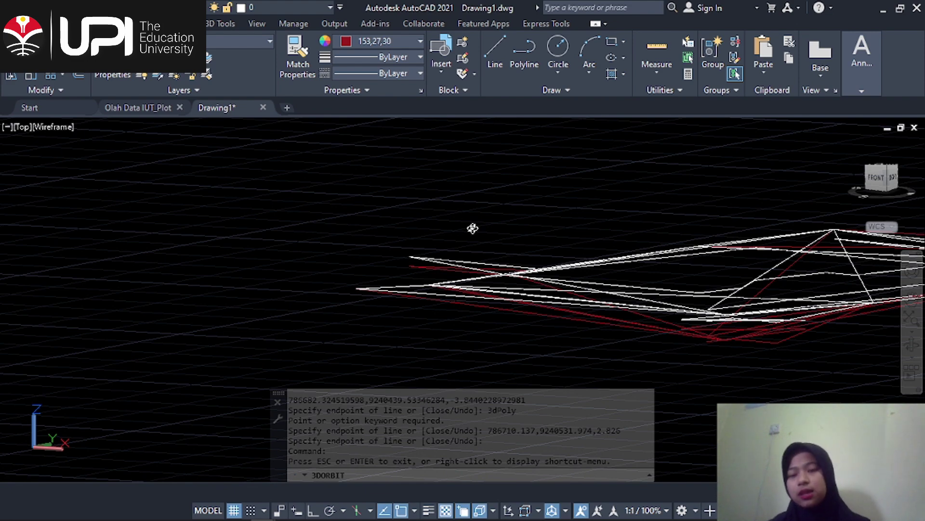
pyautogui.moveTo(481, 229); pyautogui.dragTo(407, 236)
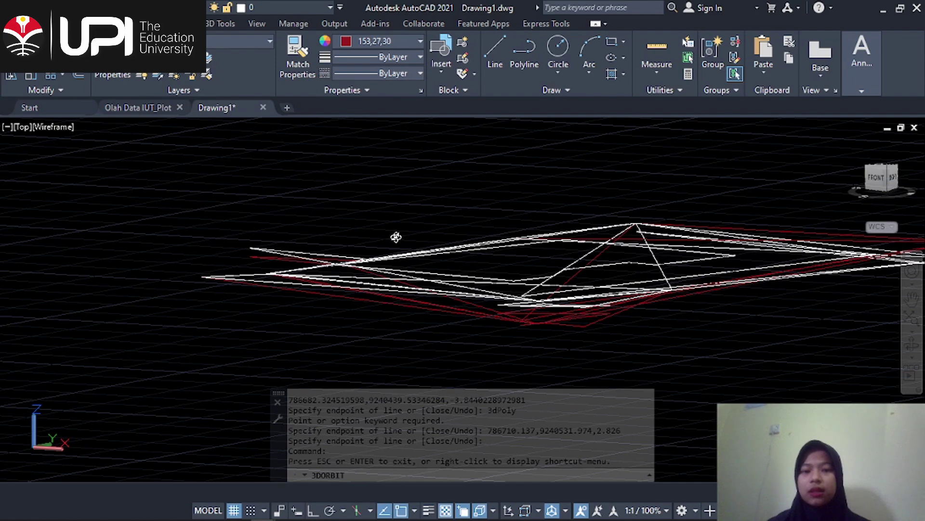
# Step: Switch to the Excel workbook and examine the formula in cell AZ7 that combines two 3dPoly coordinate strings
pyautogui.hotkey('alt', 'Tab')
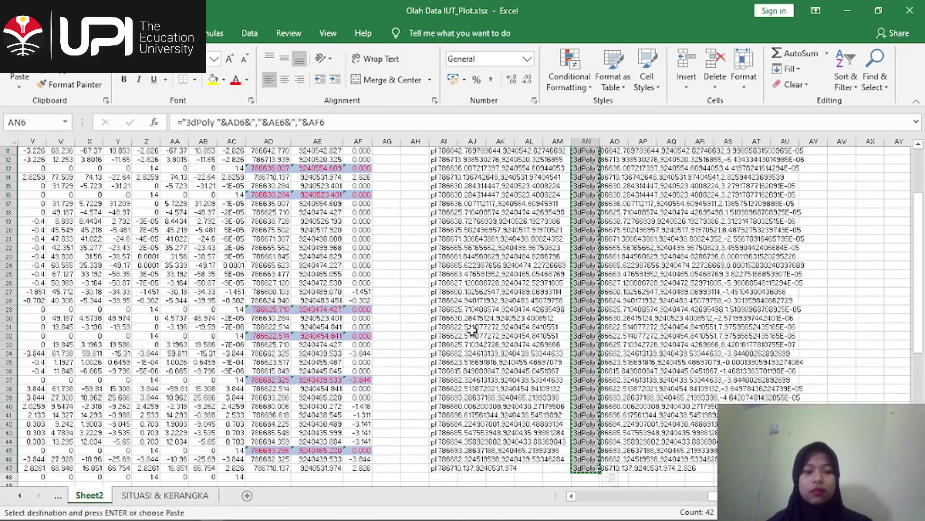
pyautogui.scroll(5, 475, 331)
pyautogui.click(584, 188)
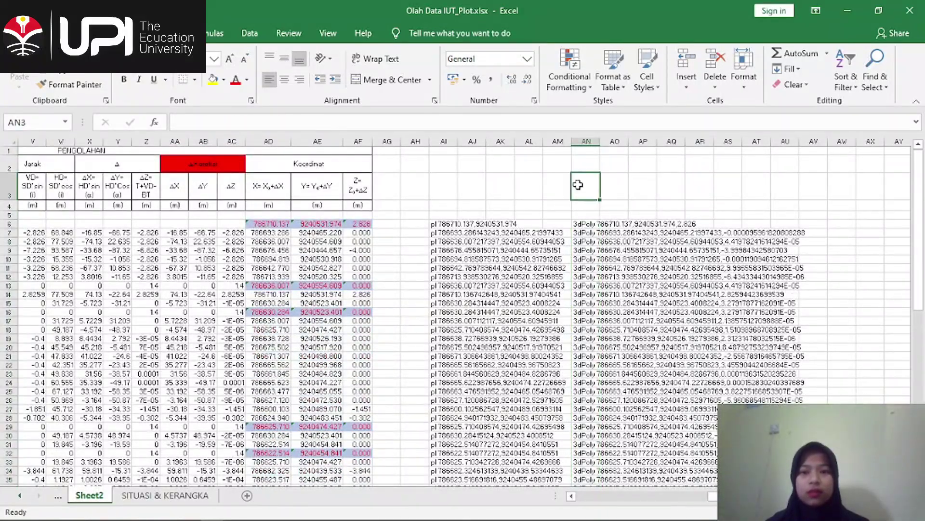
pyautogui.hscroll(5, 620, 235)
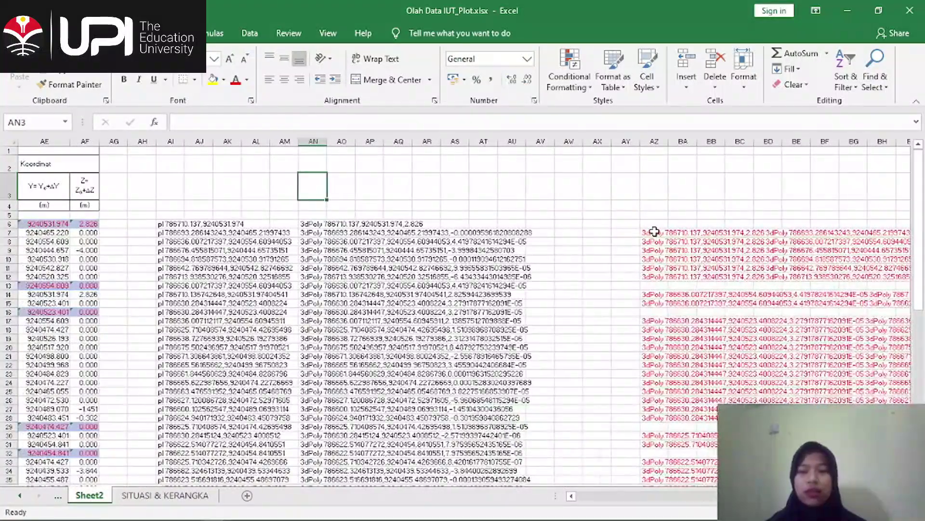
pyautogui.click(654, 232)
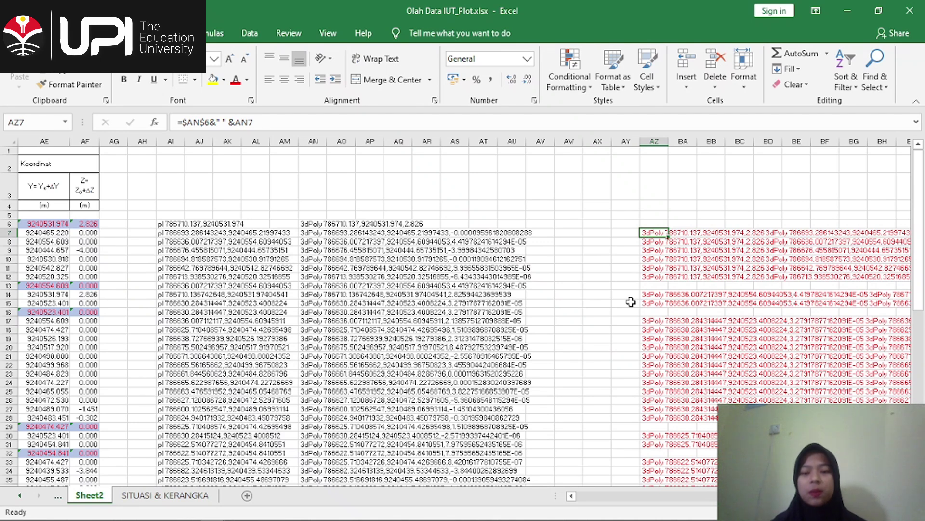
pyautogui.click(739, 187)
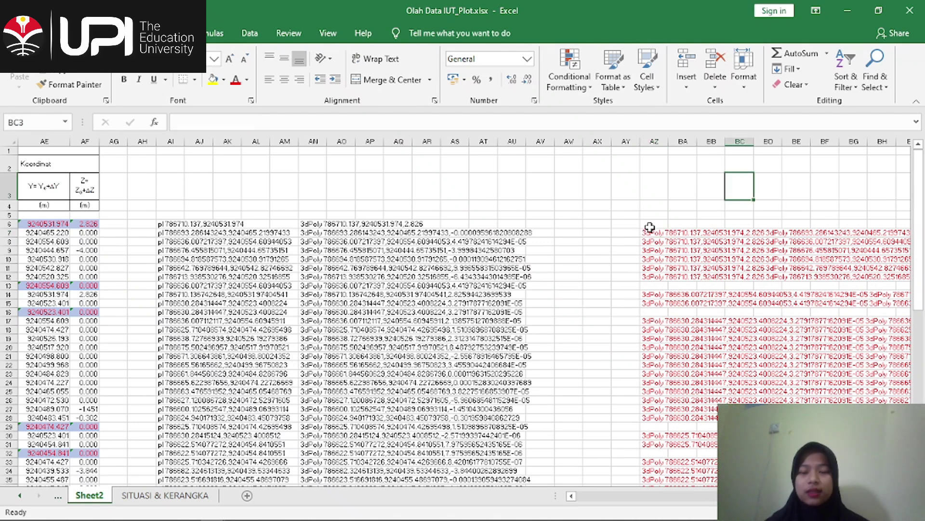
pyautogui.moveTo(649, 233); pyautogui.dragTo(652, 276)
pyautogui.hotkey('ctrl', 'c')
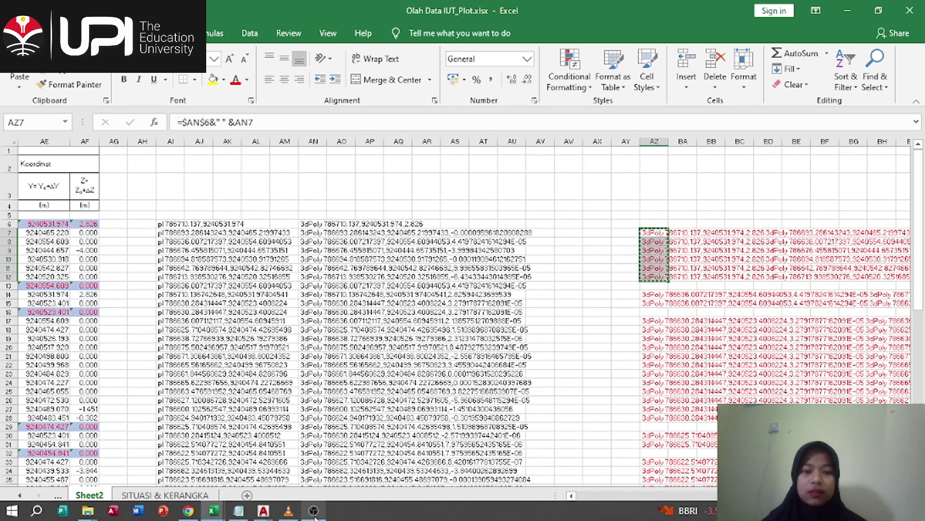
pyautogui.click(314, 510)
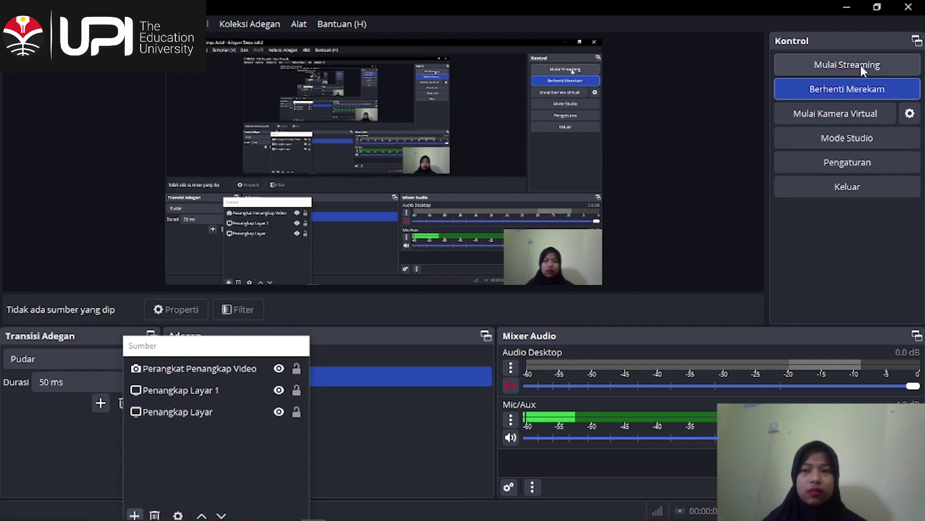
pyautogui.click(847, 8)
pyautogui.press('Escape')
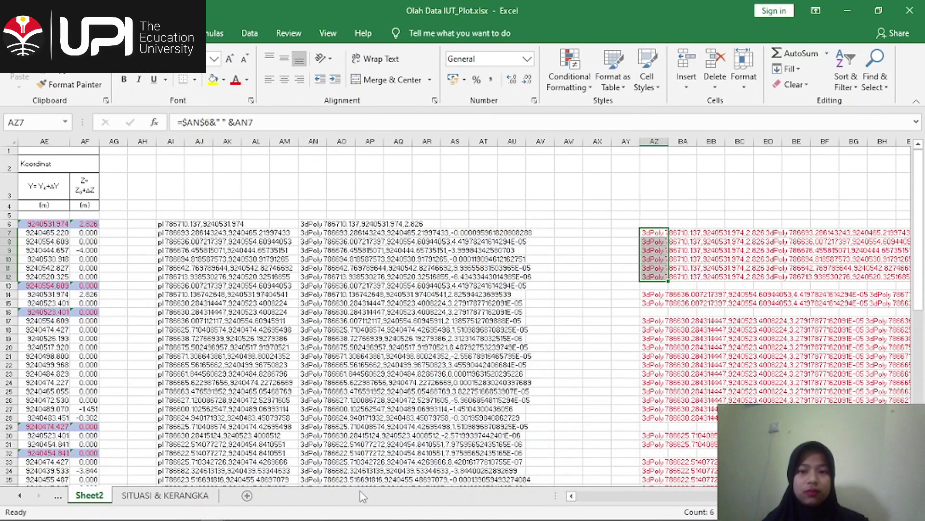
pyautogui.click(731, 216)
pyautogui.click(655, 234)
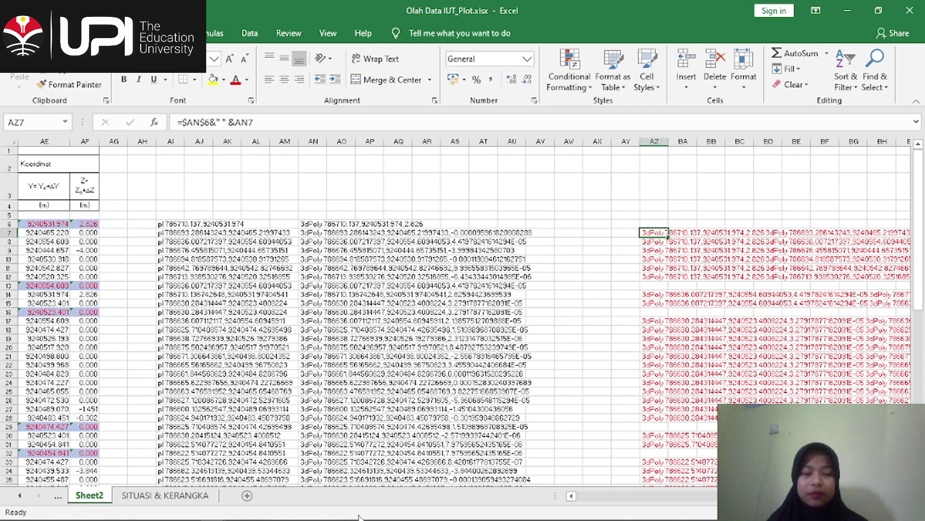
pyautogui.click(313, 513)
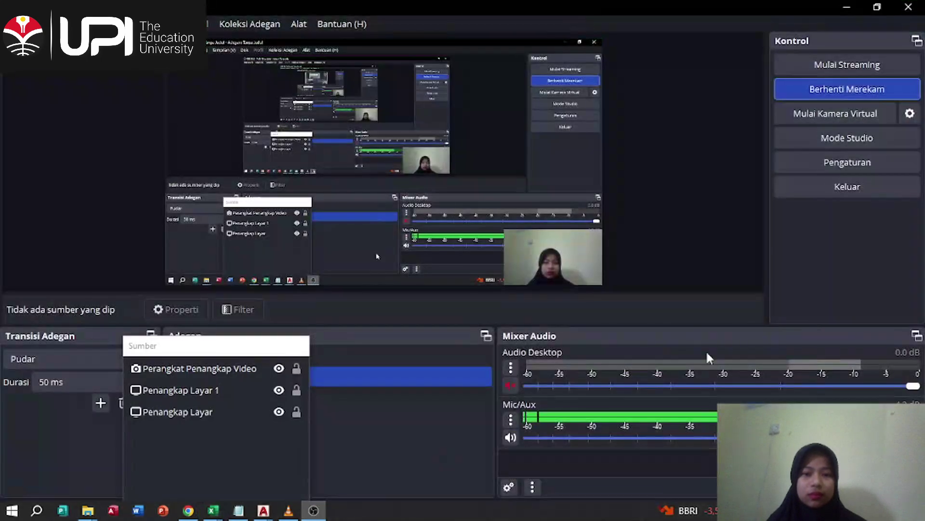
pyautogui.click(874, 91)
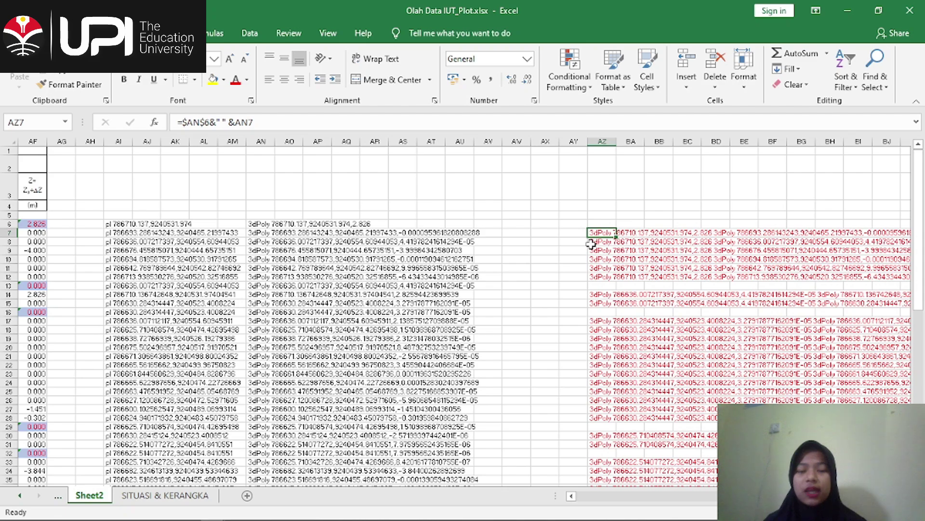
# Step: Examine the instrument and target columns of the field data alongside the combined 3dPoly strings and the formula in cell AZ7
pyautogui.hscroll(-10, 590, 244)
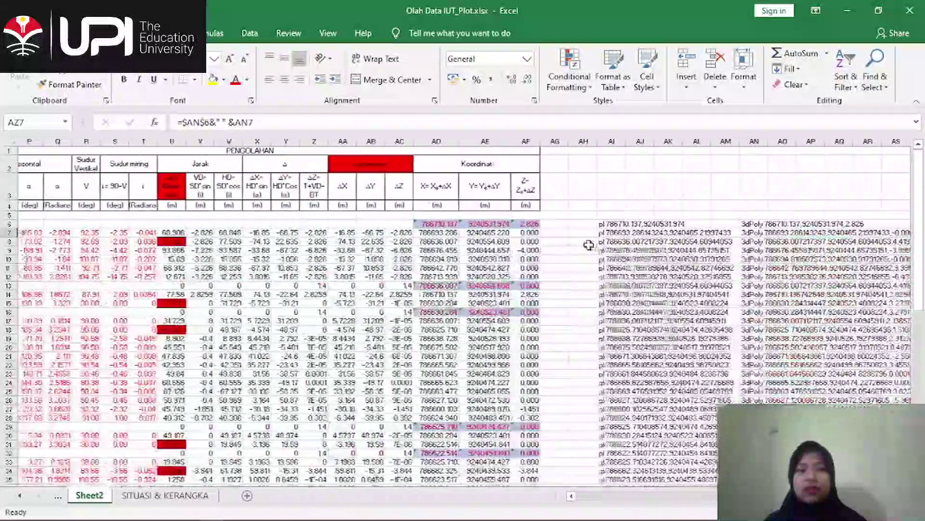
pyautogui.hscroll(-1, 148, 252)
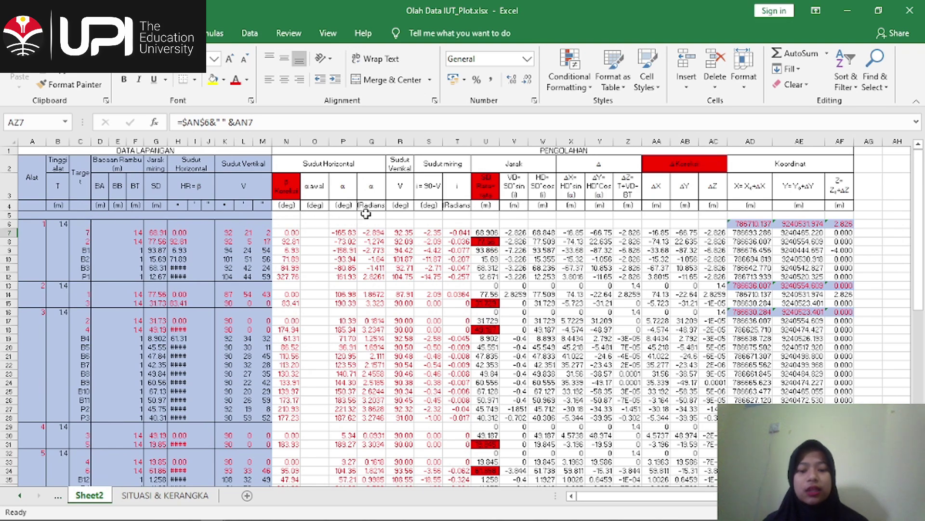
pyautogui.hscroll(5, 377, 218)
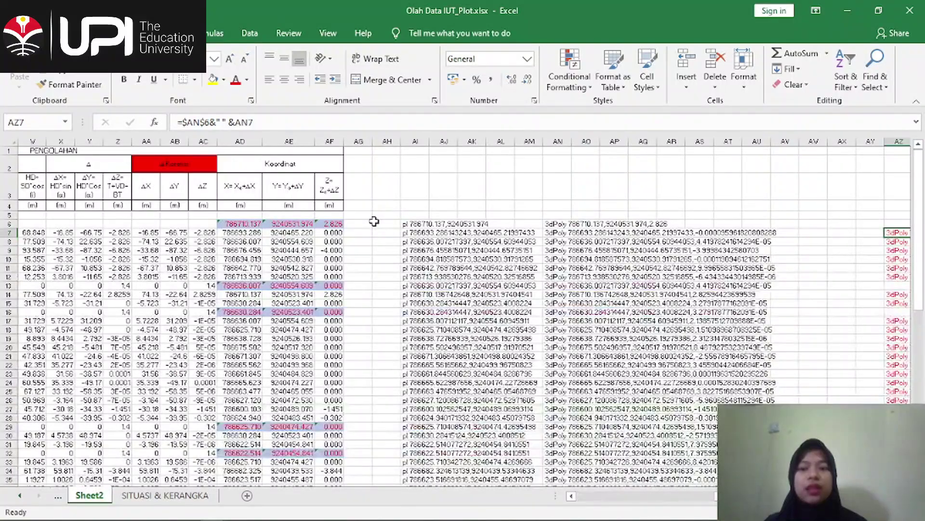
pyautogui.hscroll(-5, 371, 221)
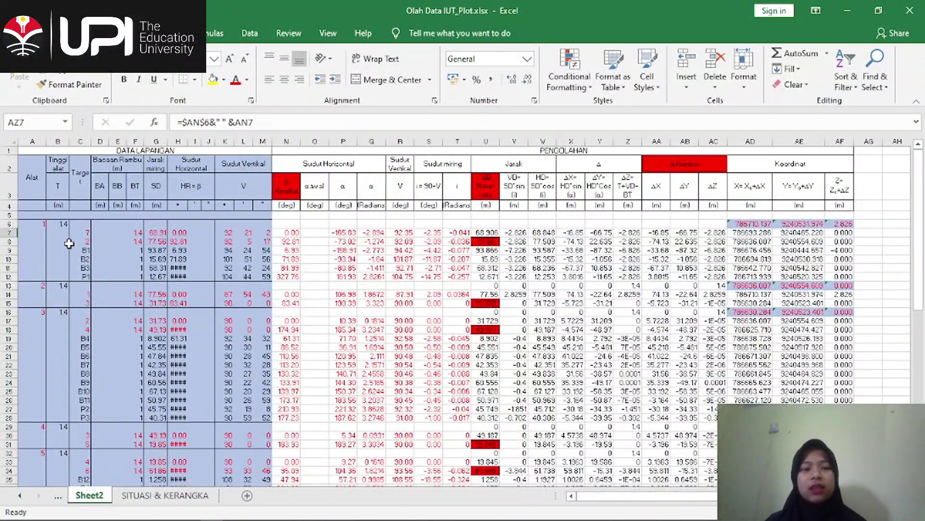
pyautogui.hscroll(5, 83, 226)
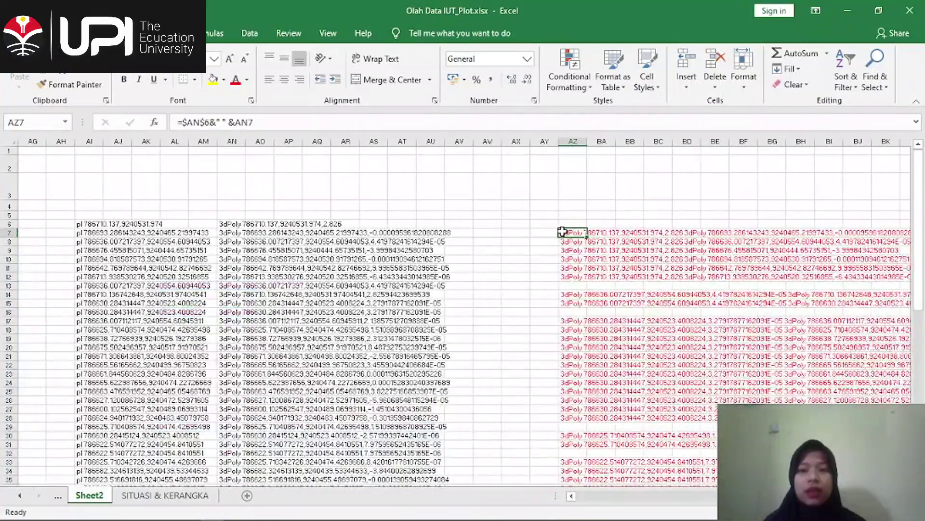
pyautogui.click(299, 123)
pyautogui.hotkey('ctrl', 'Return')
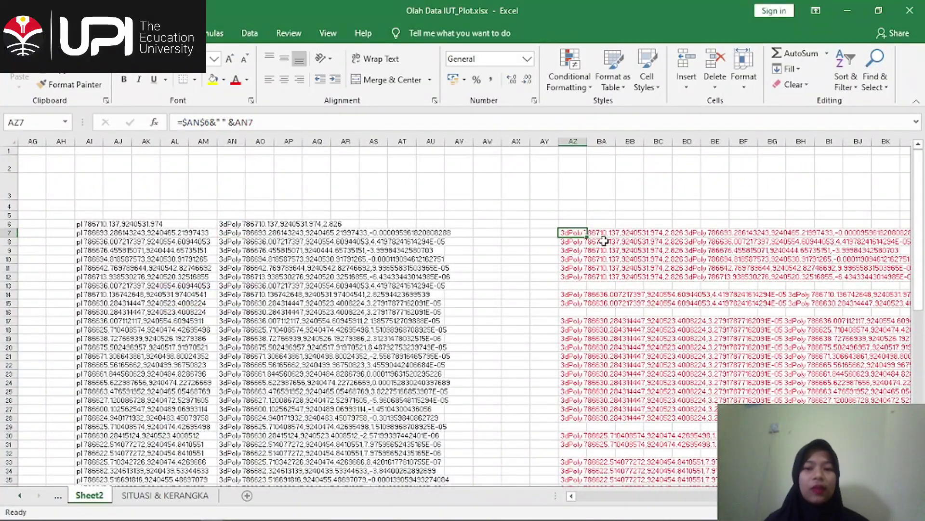
pyautogui.moveTo(586, 236); pyautogui.dragTo(583, 282)
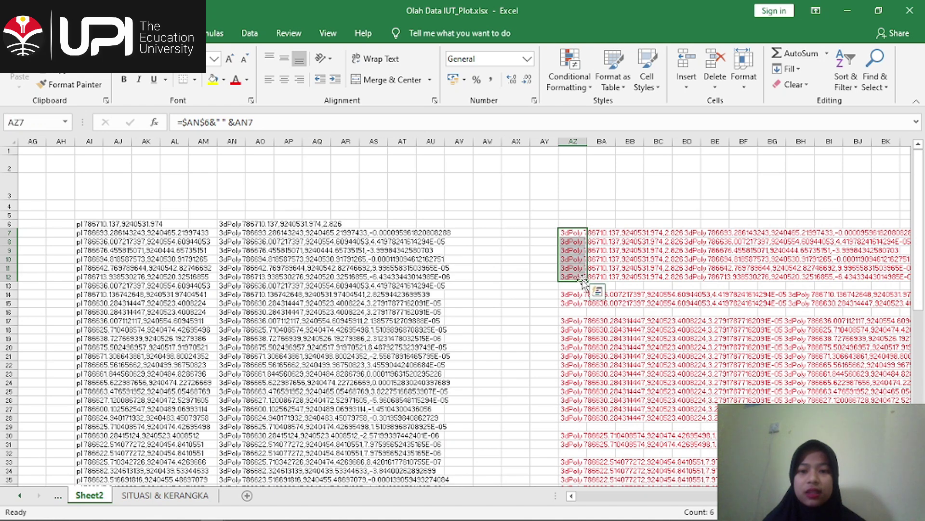
pyautogui.click(597, 291)
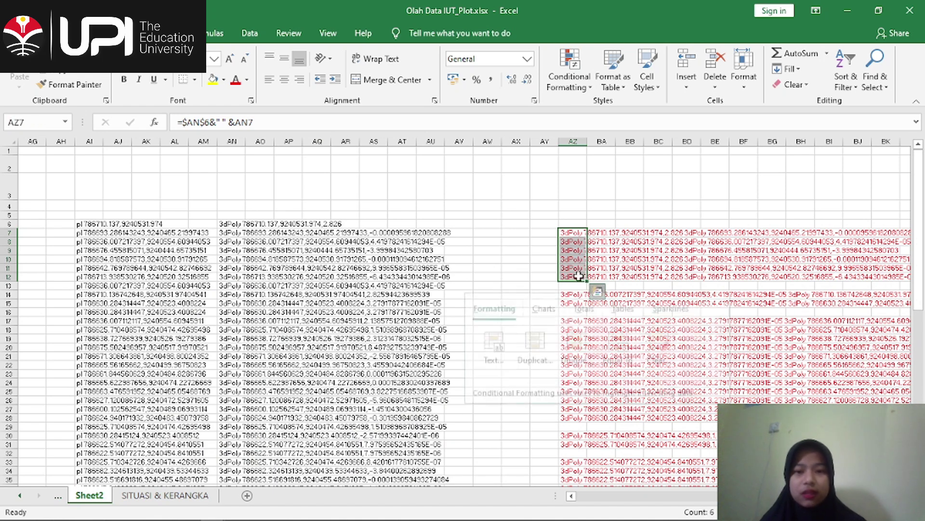
pyautogui.click(545, 205)
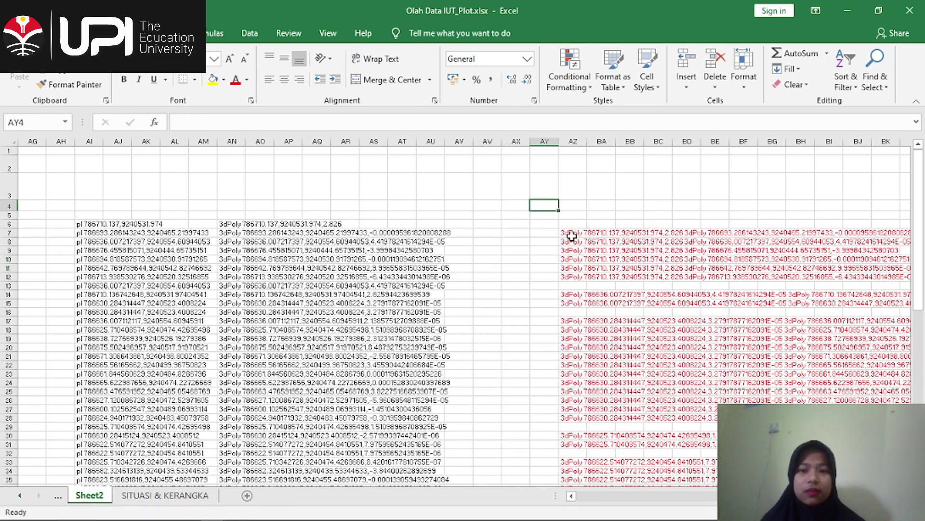
# Step: Copy the combined 3dPoly strings in cells AZ7 to AZ12 and switch to AutoCAD with its window maximized
pyautogui.moveTo(573, 232); pyautogui.dragTo(572, 275)
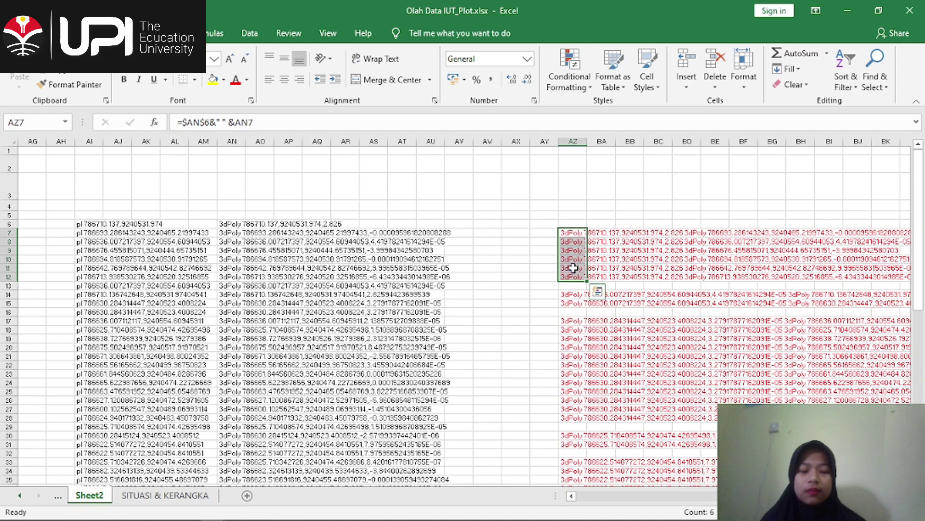
pyautogui.hotkey('ctrl', 'c')
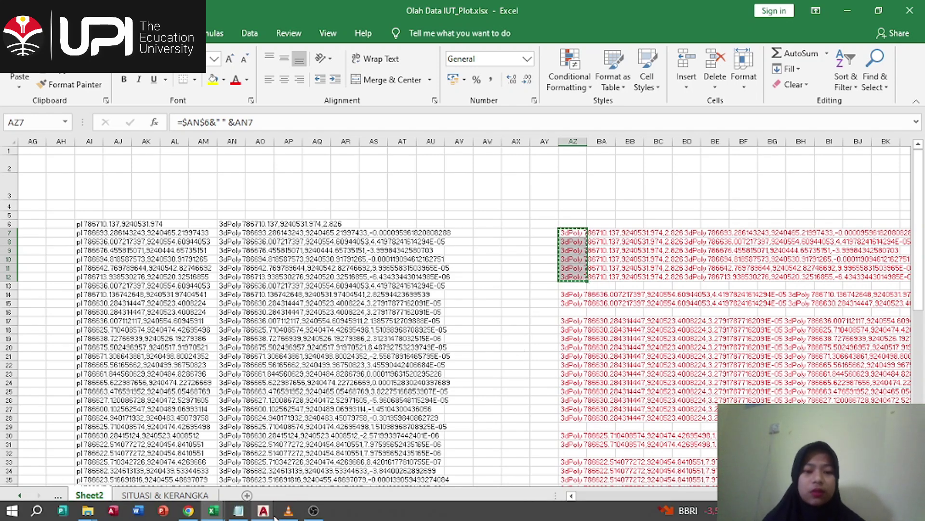
pyautogui.click(222, 465)
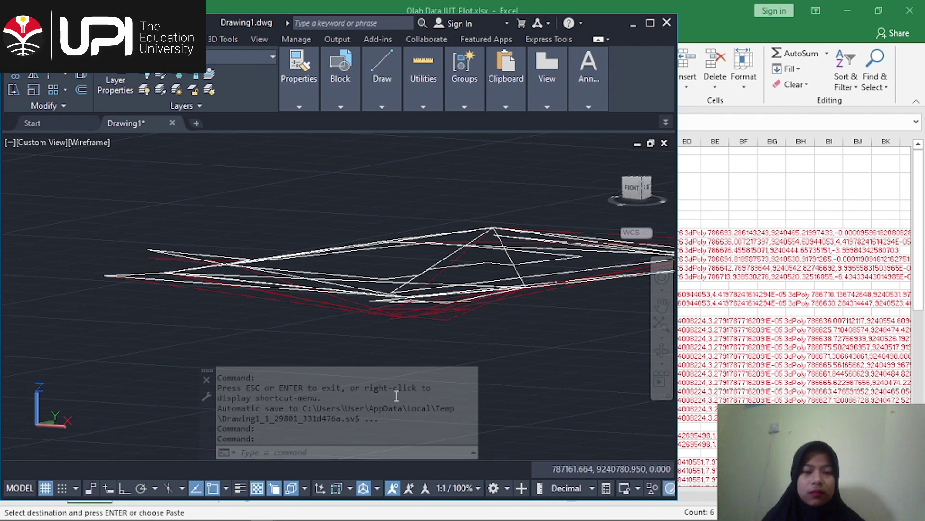
pyautogui.click(650, 23)
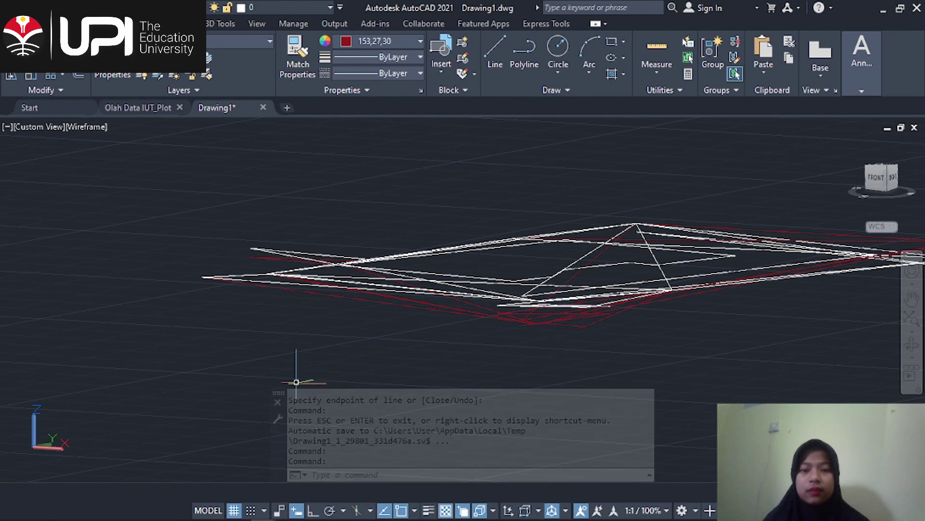
# Step: Move both the red and white polylines together to the west, clear of their original location
pyautogui.click(921, 343)
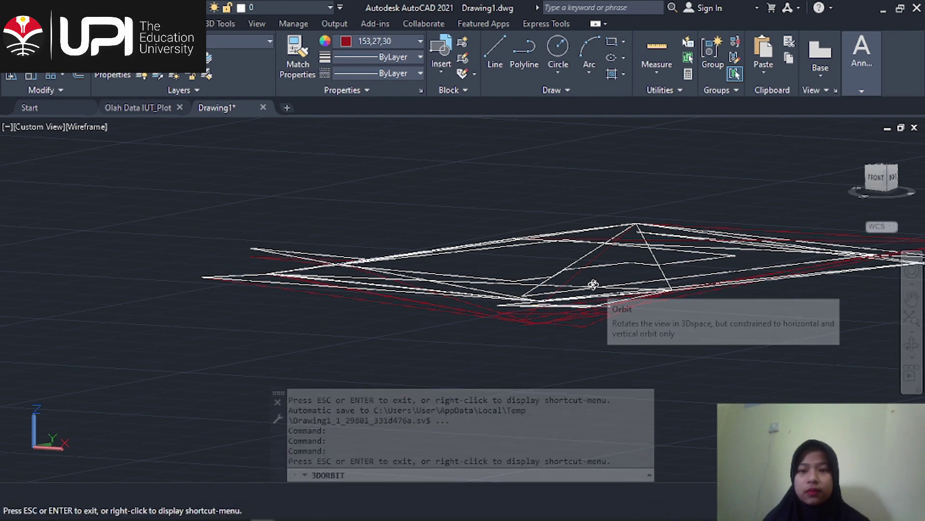
pyautogui.moveTo(530, 282); pyautogui.dragTo(559, 282)
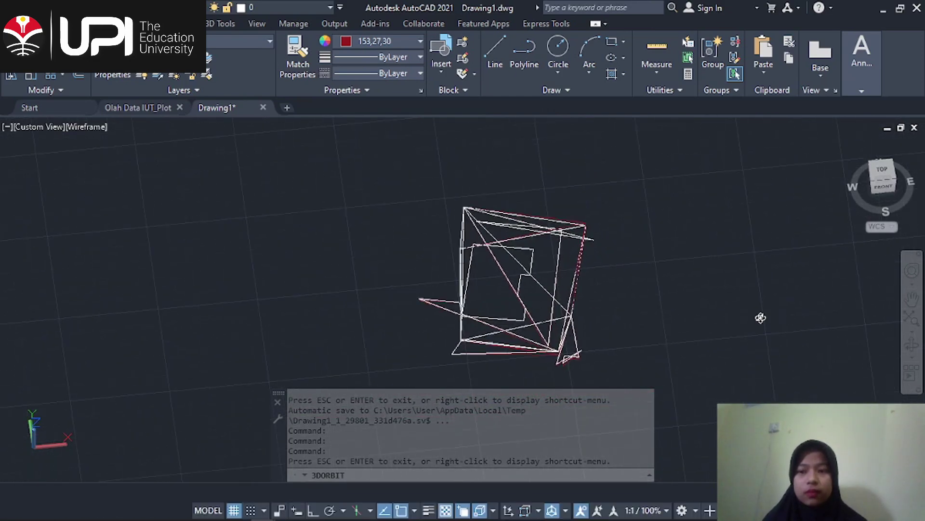
pyautogui.press('Escape')
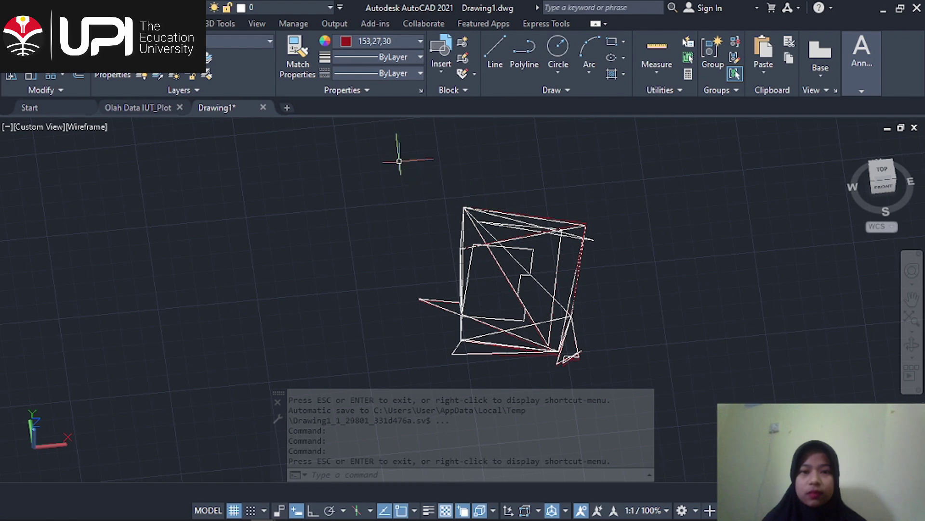
pyautogui.click(399, 145)
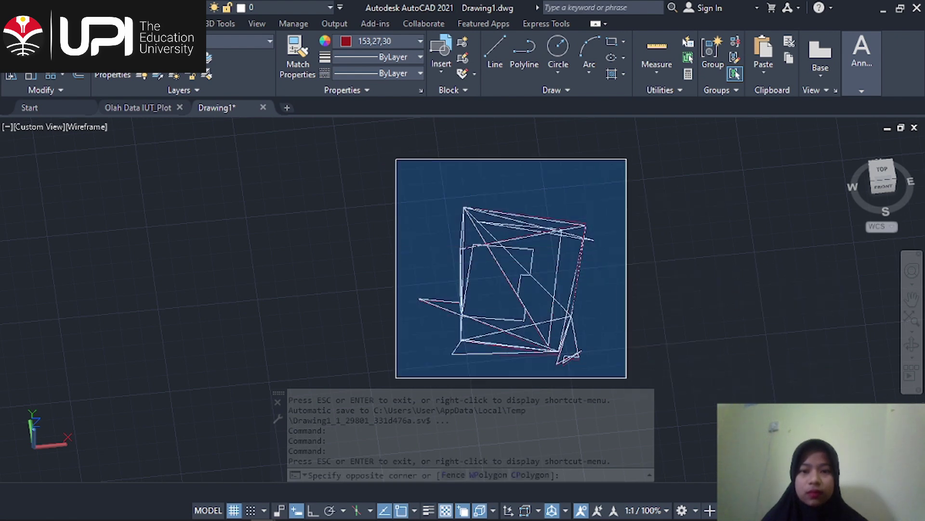
pyautogui.click(626, 377)
pyautogui.write('m')
pyautogui.press('Return')
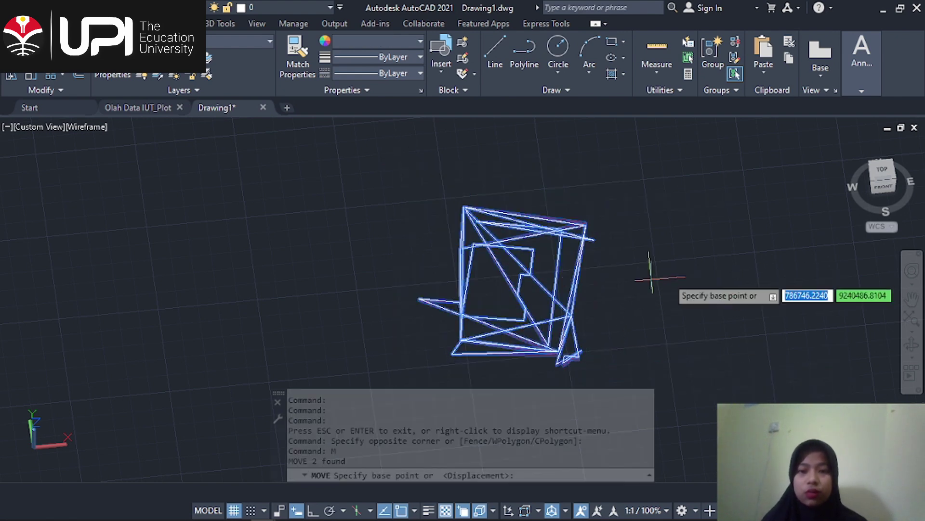
pyautogui.click(670, 270)
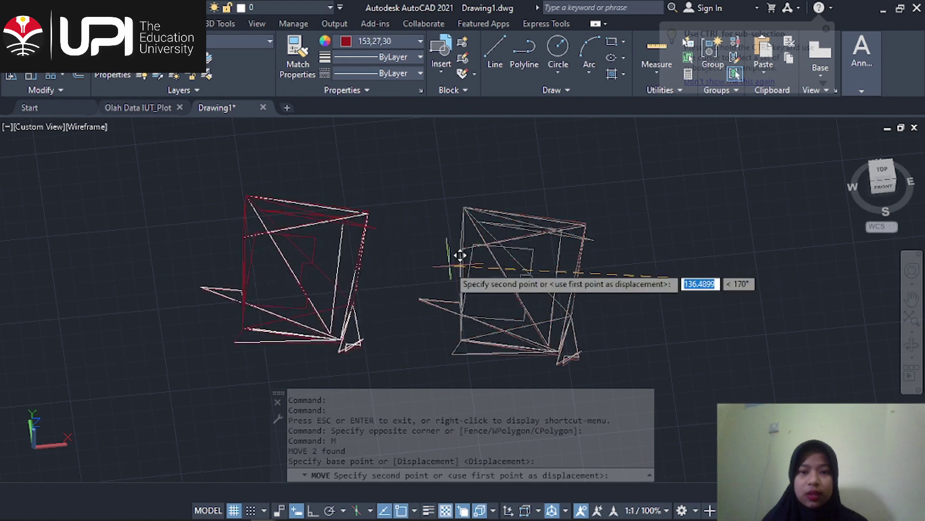
pyautogui.click(427, 259)
pyautogui.press('Escape')
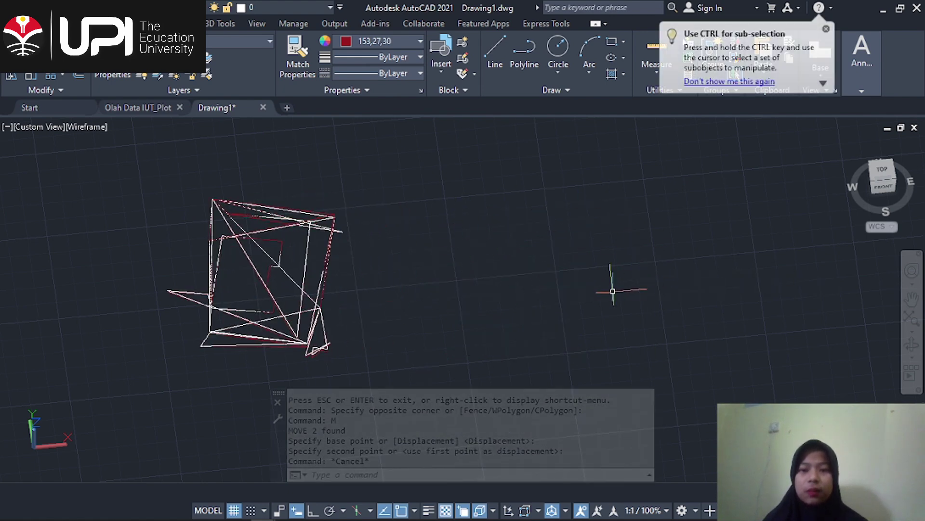
# Step: Plot the copied 3dPoly strings as separate 3D lines radiating from the first station at 786710.137,9240531.974,2.826
pyautogui.click(428, 463)
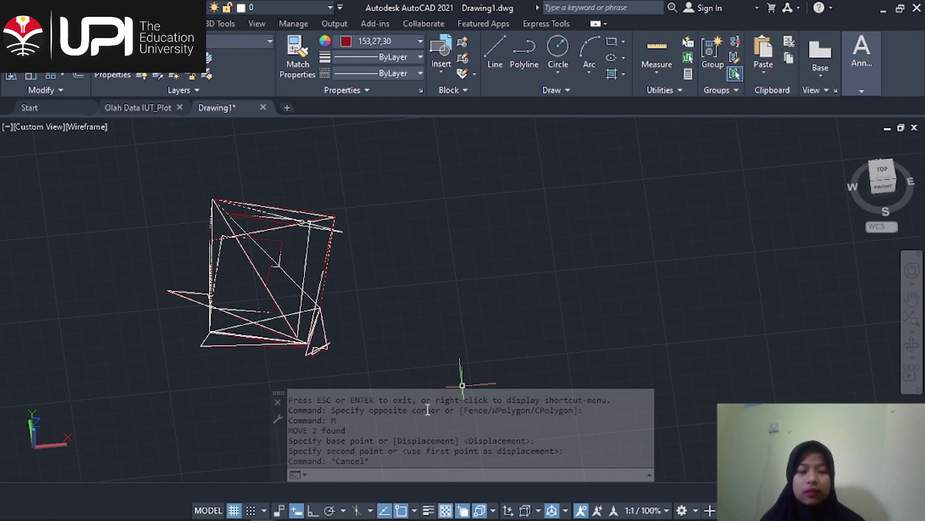
pyautogui.hotkey('ctrl', 'v')
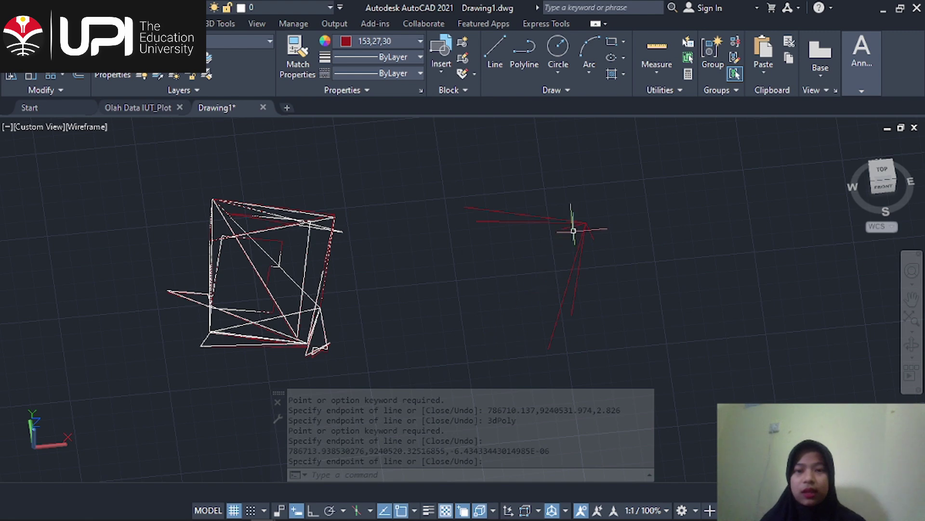
# Step: Switch to the Olah Data IUT_Plot.xlsx workbook and copy the second station's combined 3dPoly strings in cells AZ14 to AZ15
pyautogui.scroll(2, 579, 217)
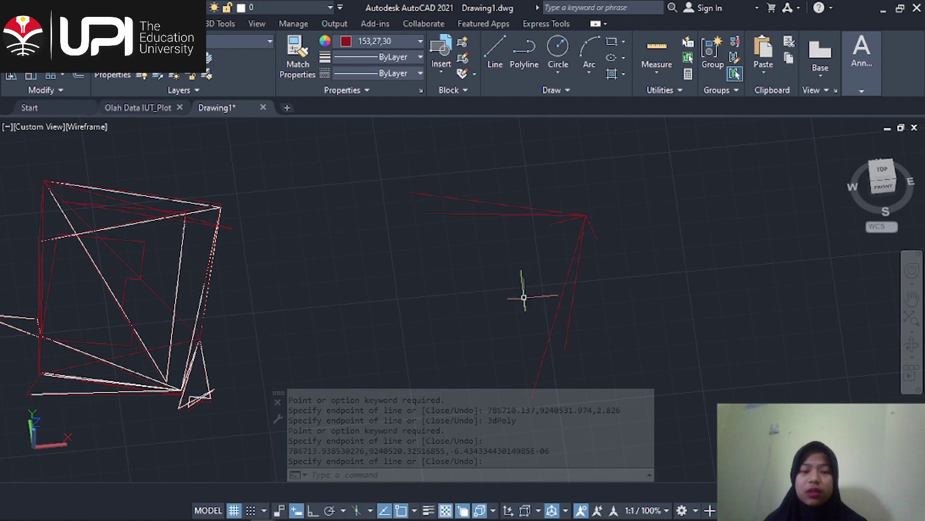
pyautogui.moveTo(241, 517)
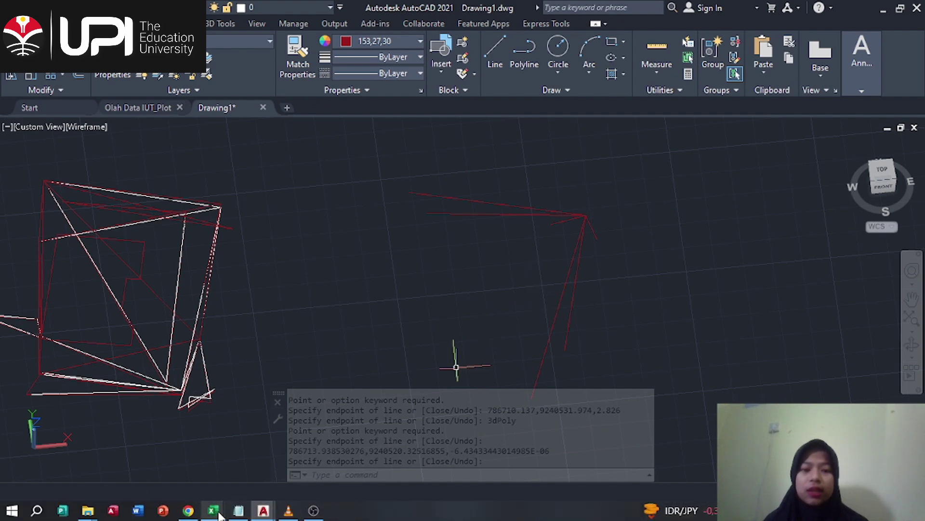
pyautogui.moveTo(213, 510)
pyautogui.click(287, 453)
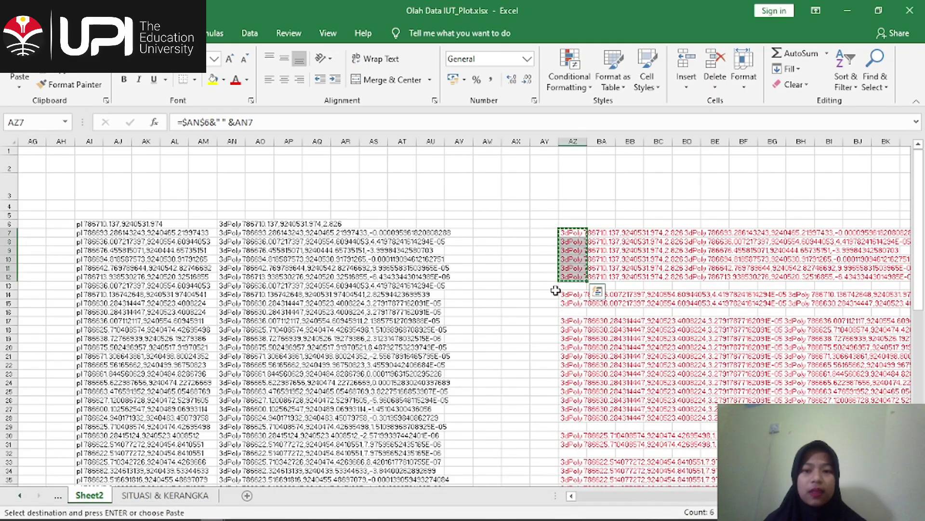
pyautogui.press('Escape')
pyautogui.hscroll(-10, 524, 296)
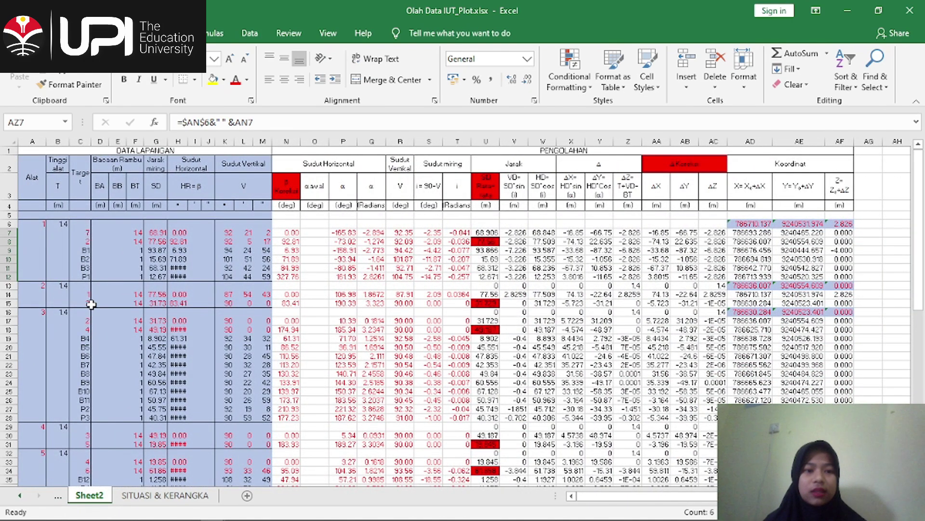
pyautogui.hscroll(10, 509, 303)
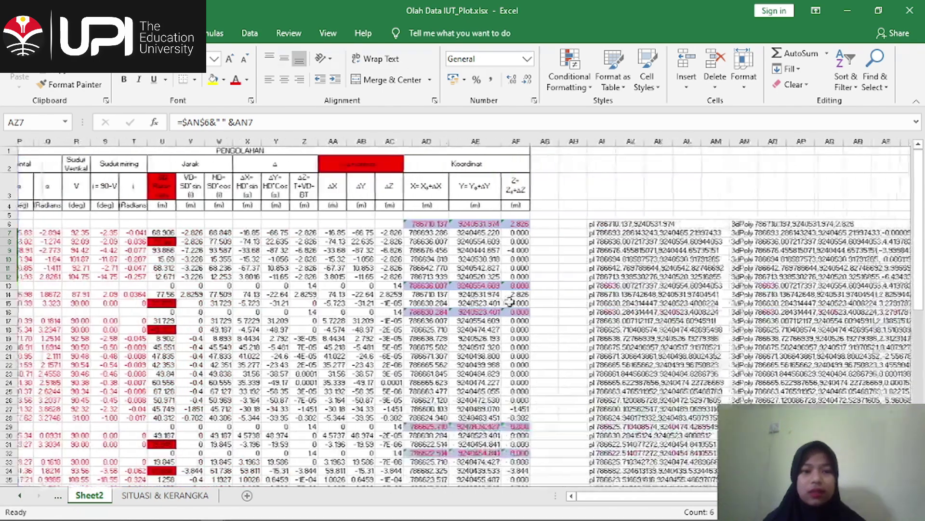
pyautogui.hscroll(1, 639, 290)
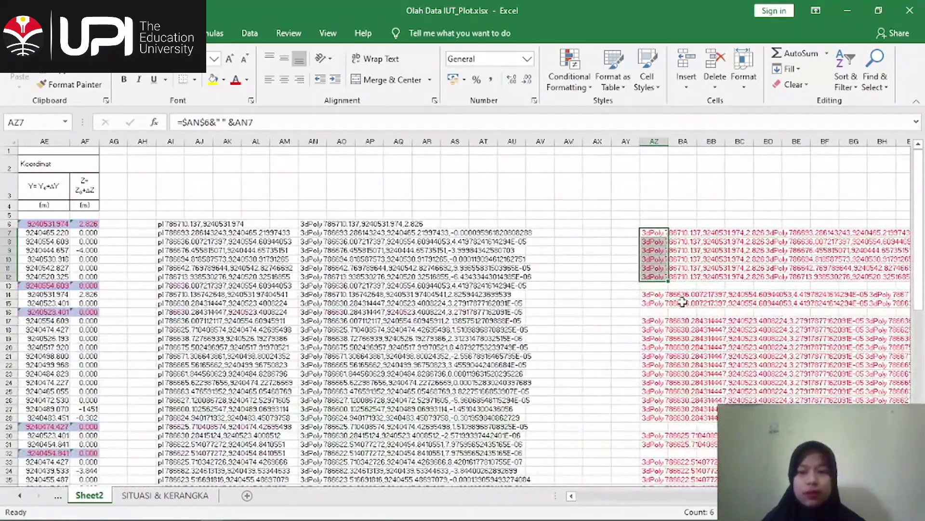
pyautogui.moveTo(659, 294); pyautogui.dragTo(656, 305)
pyautogui.hotkey('ctrl', 'v')
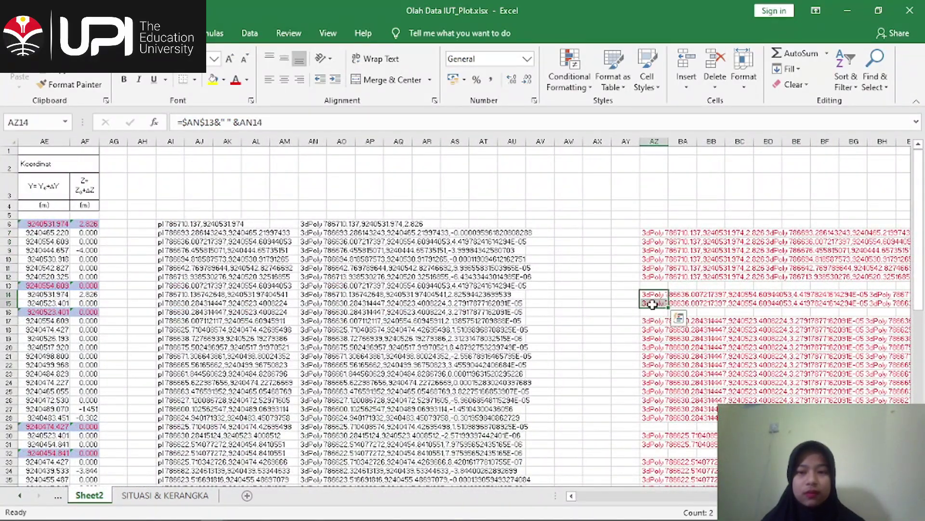
pyautogui.hotkey('ctrl', 'c')
# Step: Switch to AutoCAD and plot the copied 3dPoly strings as separate 3D lines from the second station at 786636.007217397,9240554.60944053
pyautogui.hotkey('alt', 'Tab')
pyautogui.click(405, 476)
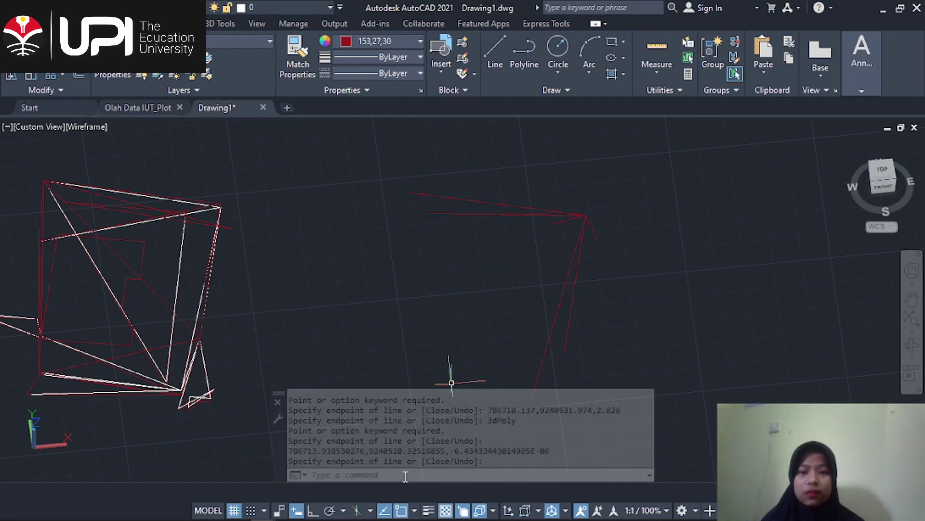
pyautogui.hotkey('ctrl', 'v')
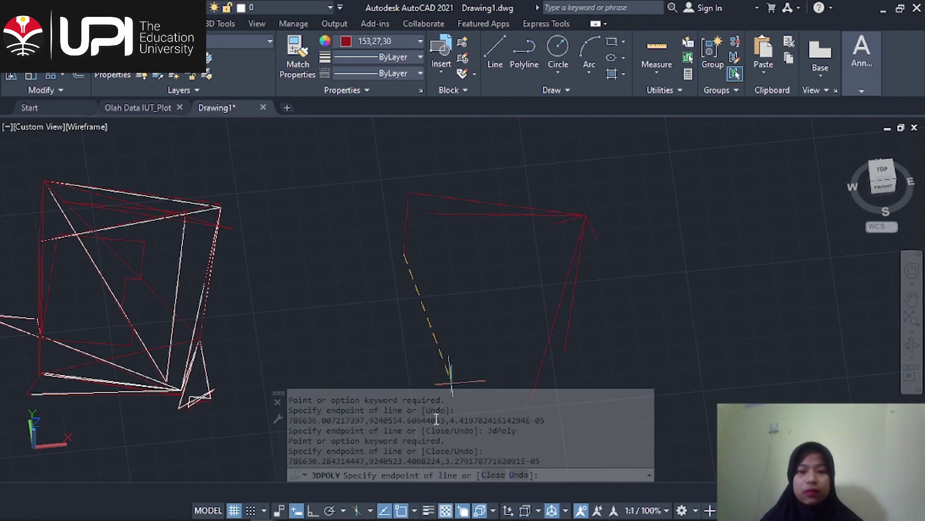
pyautogui.press('Return')
pyautogui.click(438, 193)
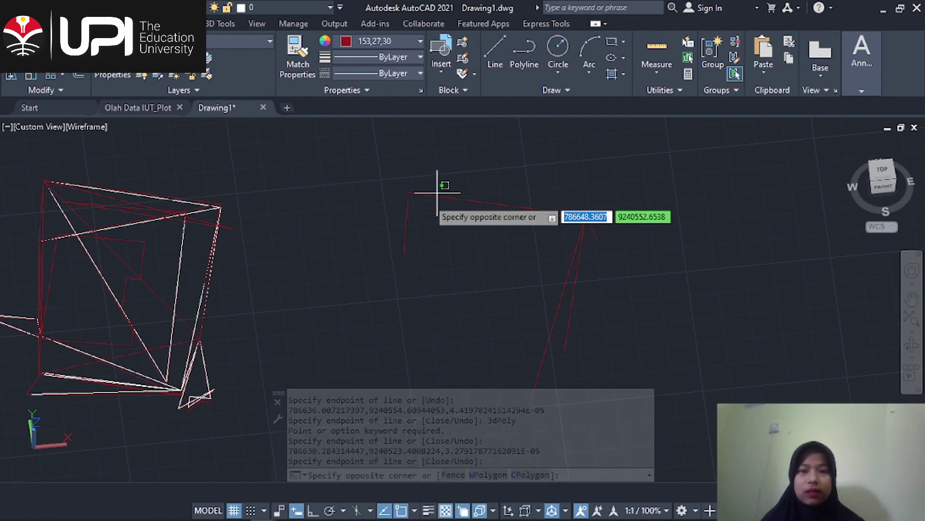
pyautogui.click(389, 203)
pyautogui.scroll(3, 455, 193)
pyautogui.press('Escape')
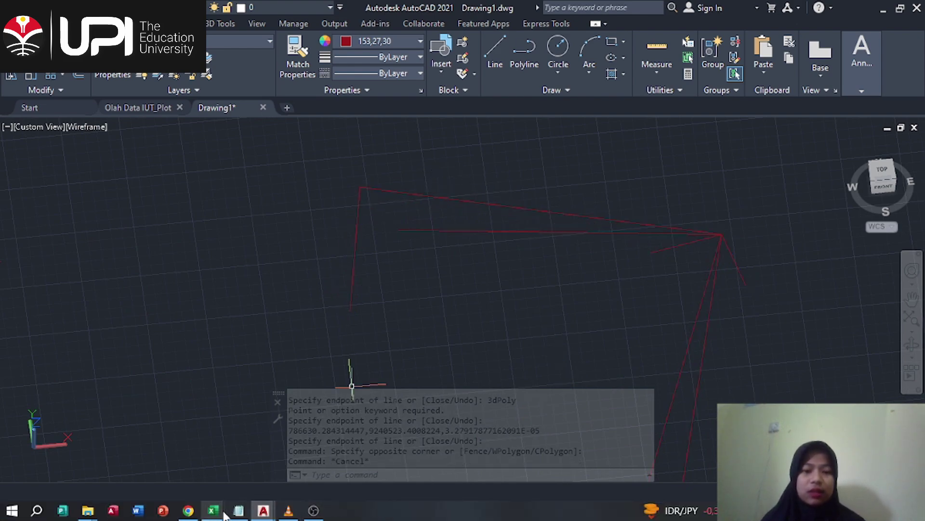
# Step: Return to the Excel workbook and copy the third station's combined 3dPoly strings in cells AZ17 to AZ28
pyautogui.moveTo(213, 510)
pyautogui.click(279, 436)
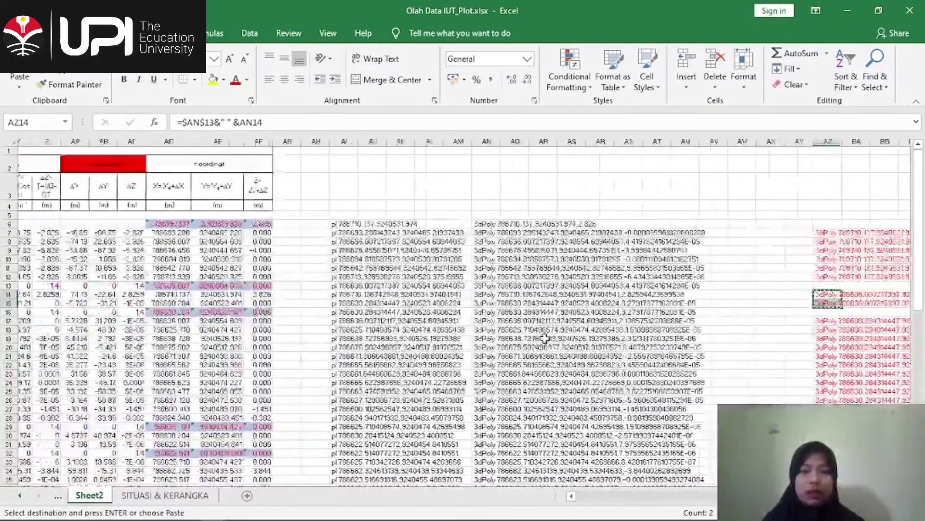
pyautogui.hscroll(10, 541, 339)
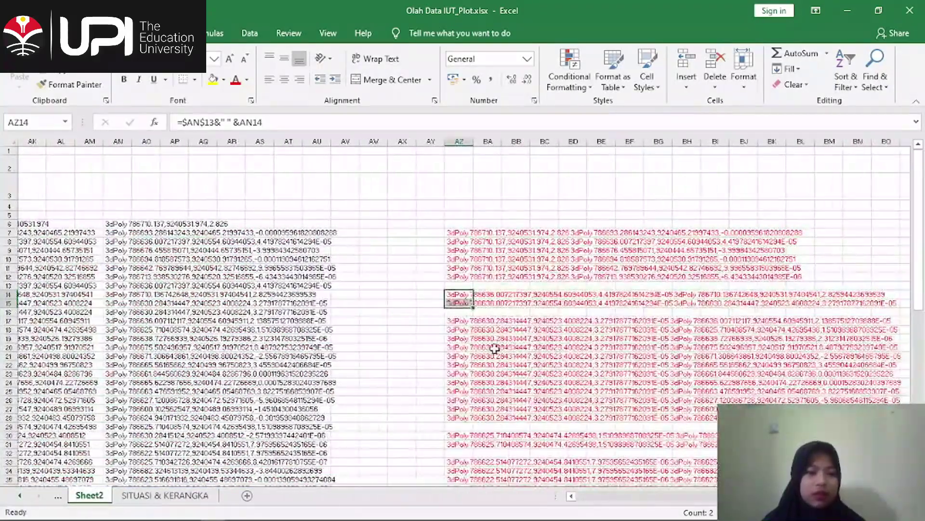
pyautogui.hscroll(-10, 494, 348)
pyautogui.press('Escape')
pyautogui.hscroll(-5, 494, 348)
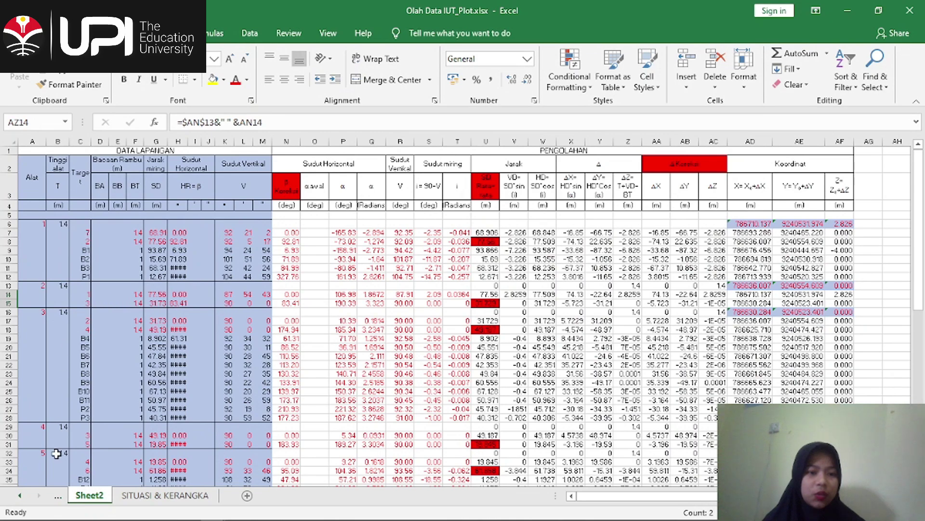
pyautogui.hscroll(11, 381, 273)
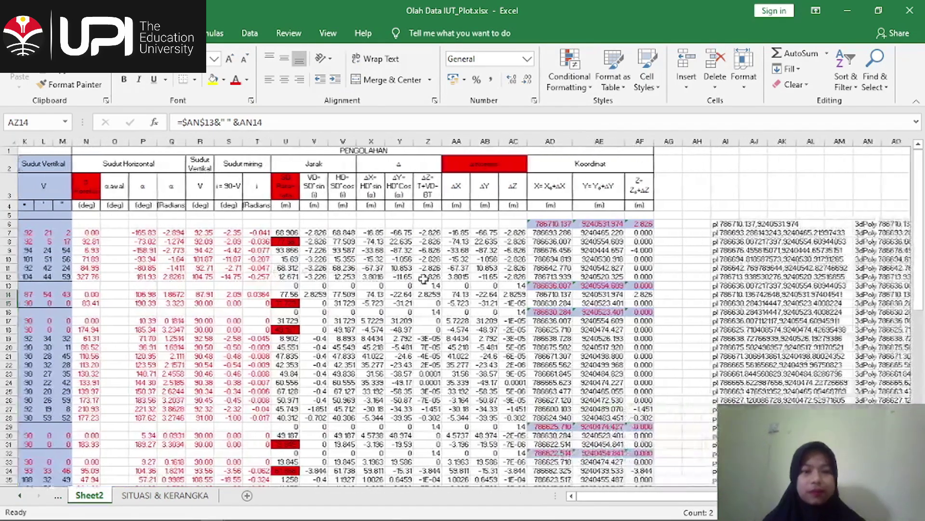
pyautogui.hscroll(-1, 683, 296)
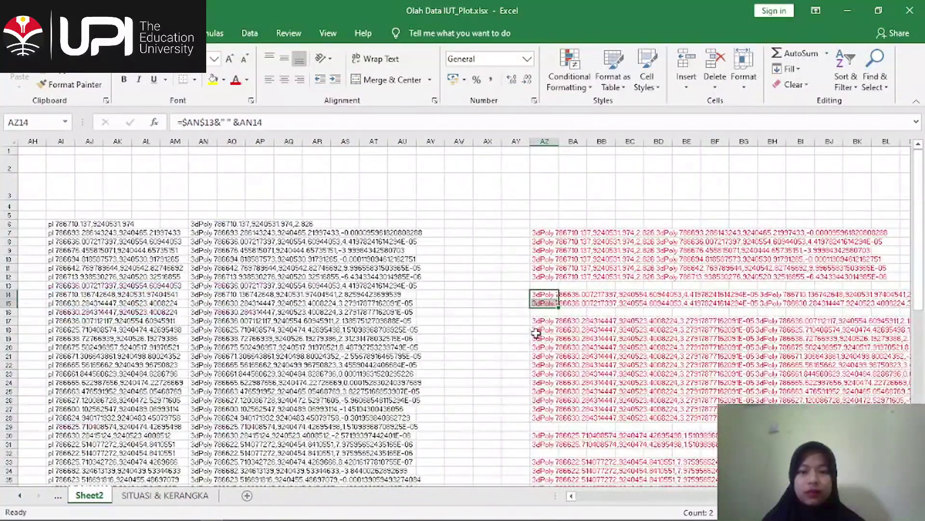
pyautogui.moveTo(542, 323); pyautogui.dragTo(555, 410)
pyautogui.hotkey('ctrl', 'c')
# Step: Switch to AutoCAD and plot the copied 3dPoly strings as separate 3D lines radiating from the third station at 786630.284314447,9240523.4008224
pyautogui.click(848, 10)
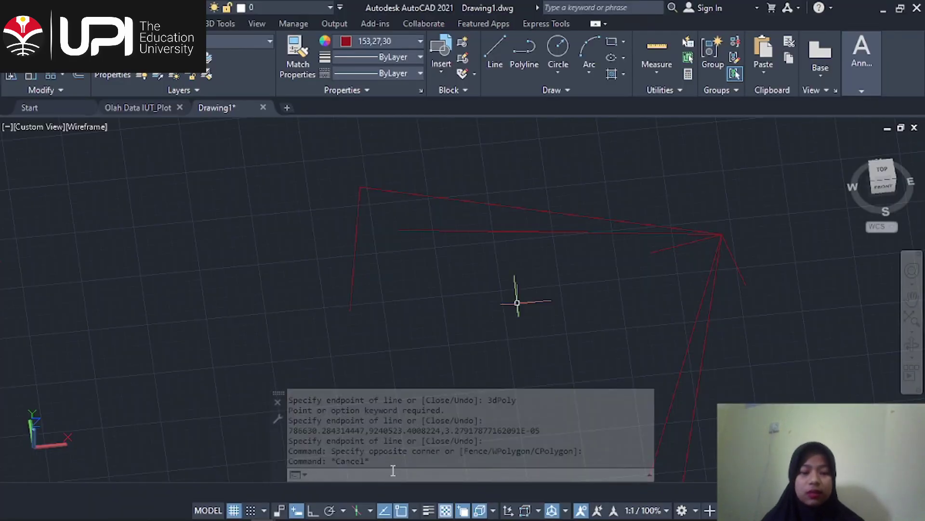
pyautogui.hotkey('ctrl', 'v')
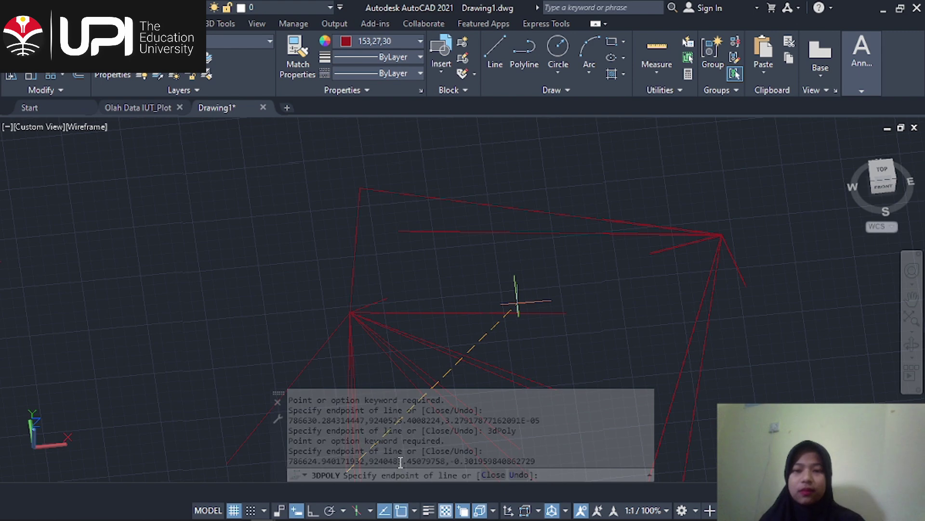
pyautogui.press('Return')
pyautogui.scroll(-5, 392, 305)
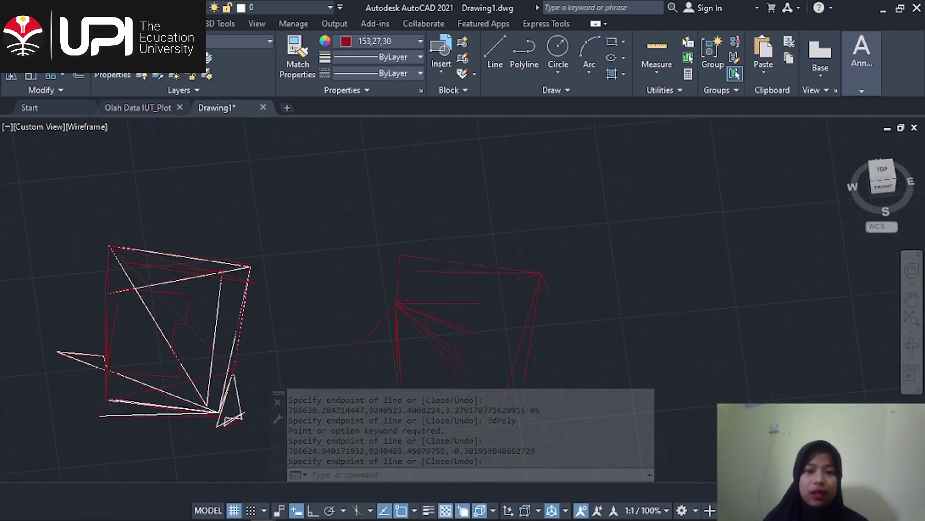
pyautogui.scroll(5, 407, 306)
pyautogui.press('Return')
pyautogui.moveTo(439, 206); pyautogui.dragTo(512, 273, button='middle')
pyautogui.press('Escape')
pyautogui.click(534, 204)
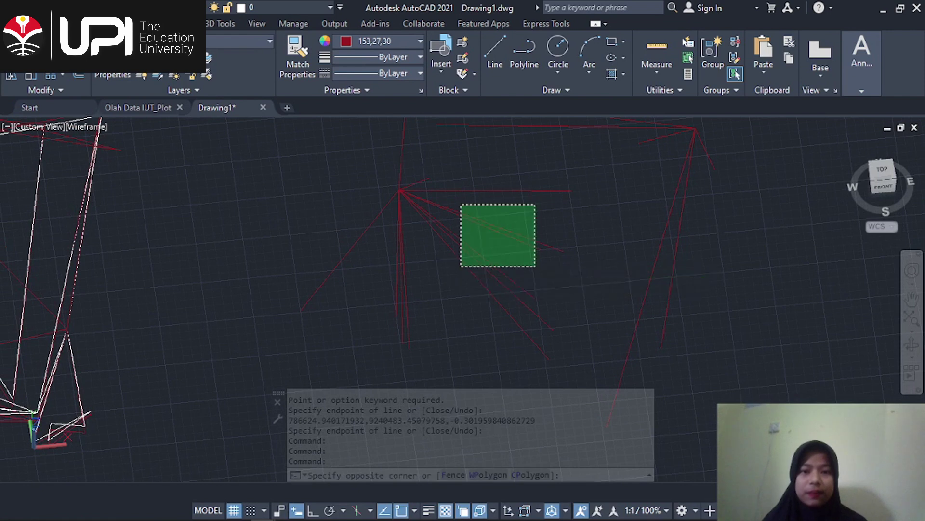
pyautogui.click(460, 264)
pyautogui.press('Escape')
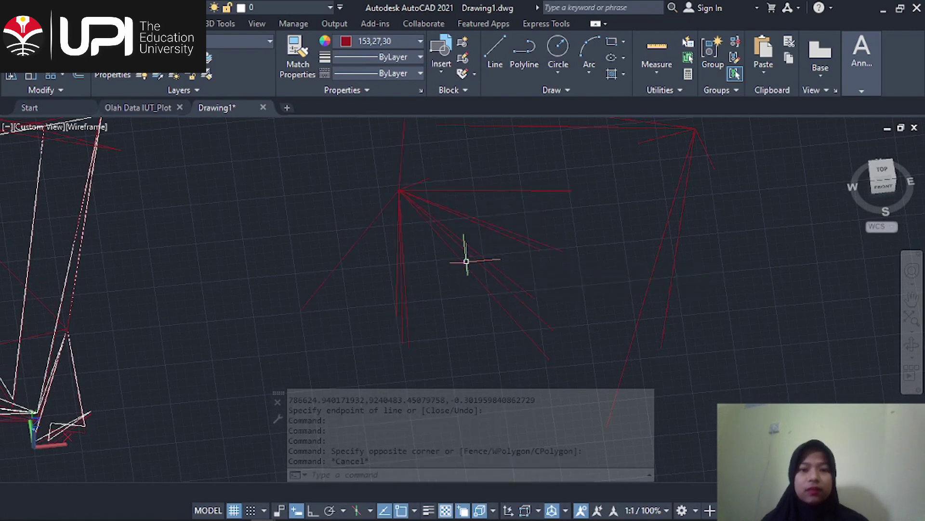
# Step: Go back to the Olah Data IUT_Plot.xlsx workbook and copy the fourth station's combined 3dPoly strings in cells AZ30 to AZ31
pyautogui.moveTo(213, 510)
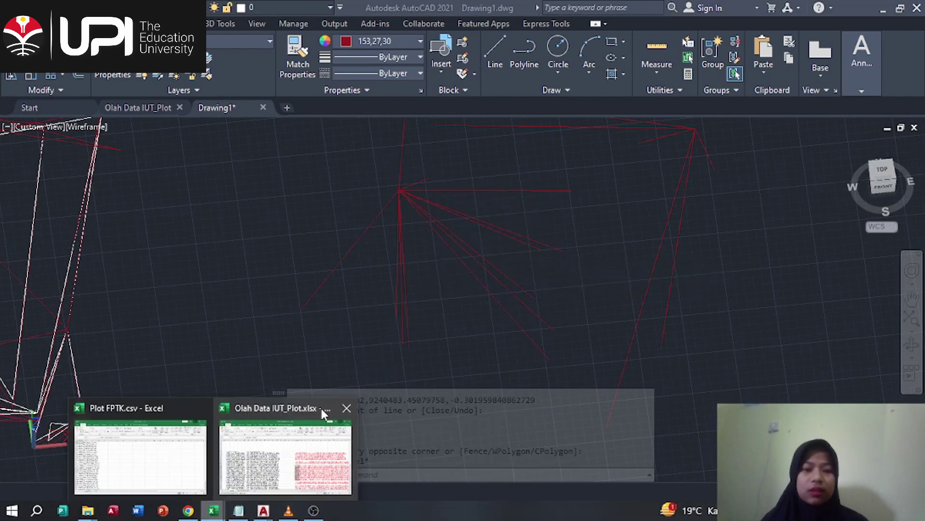
pyautogui.click(325, 413)
pyautogui.scroll(-2, 473, 392)
pyautogui.scroll(-3, 482, 388)
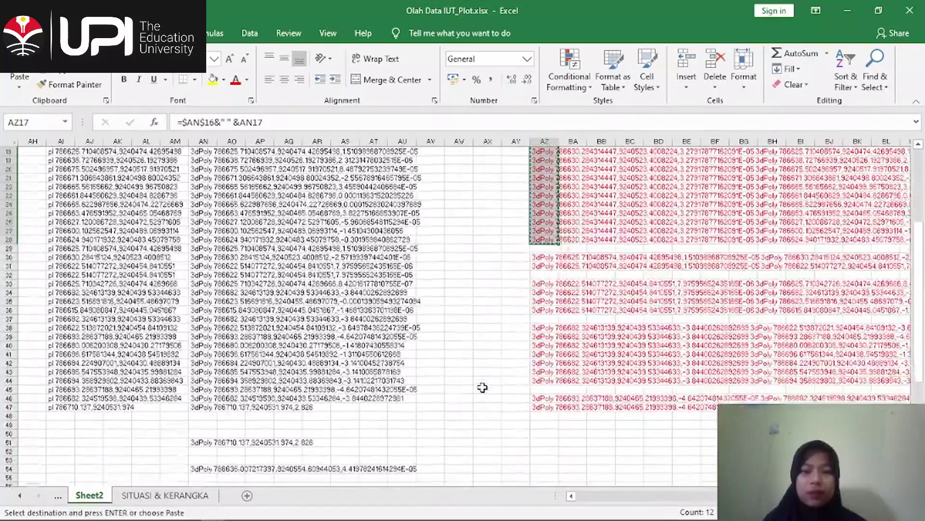
pyautogui.scroll(4, 517, 318)
pyautogui.press('Escape')
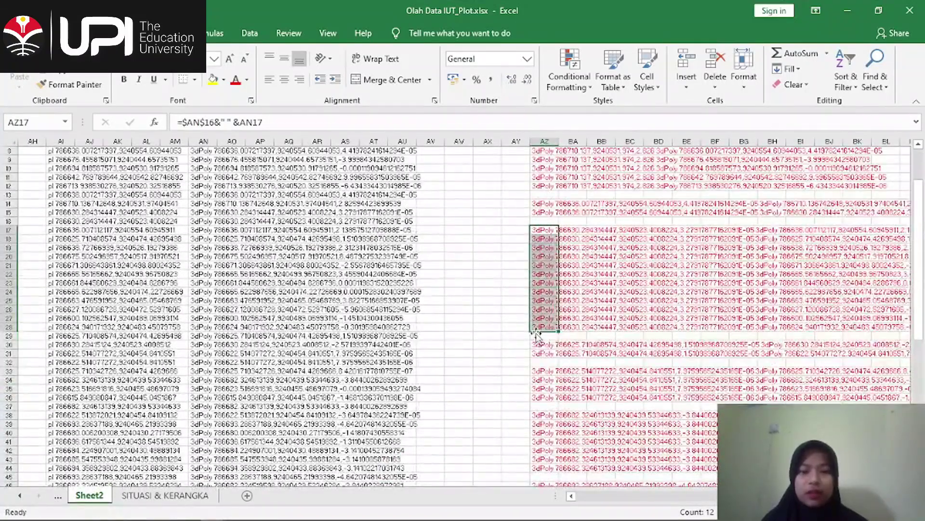
pyautogui.moveTo(538, 345); pyautogui.dragTo(536, 353)
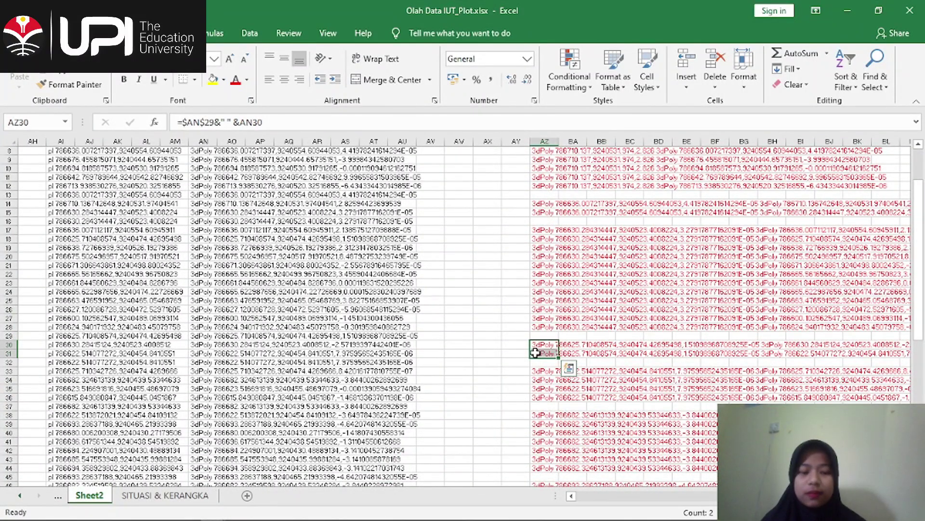
pyautogui.hotkey('ctrl', 'c')
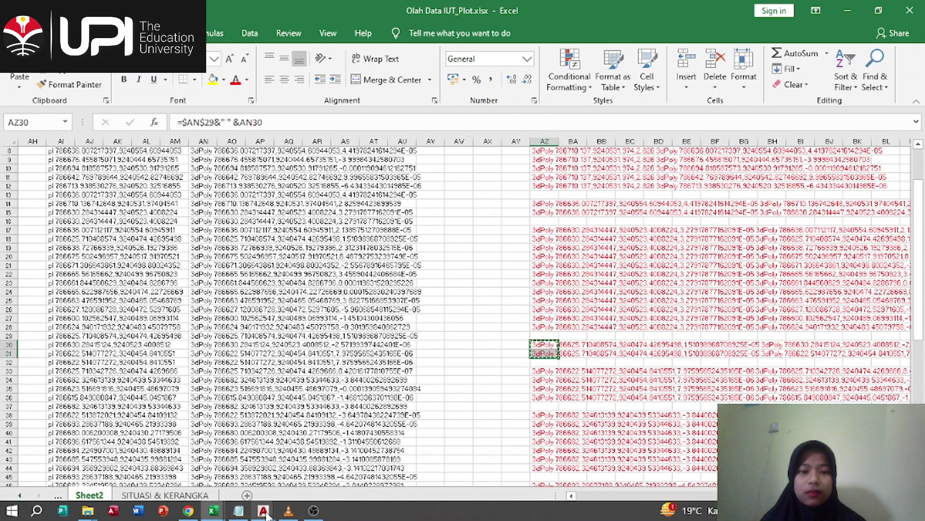
# Step: Switch to AutoCAD and plot the copied 3dPoly strings as separate 3D lines from the fourth station at 786625.710408574,9240474.42695498
pyautogui.moveTo(263, 510)
pyautogui.click(314, 469)
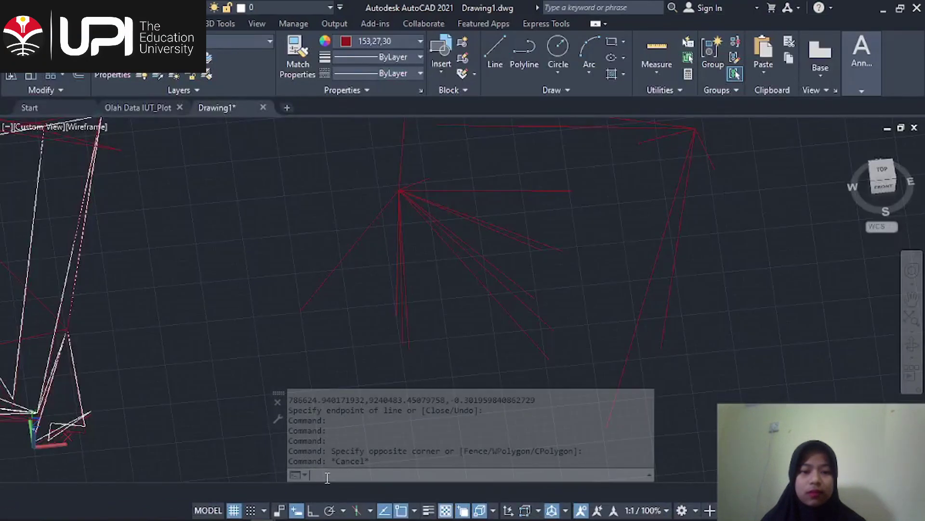
pyautogui.hotkey('ctrl', 'v')
pyautogui.scroll(-3, 386, 362)
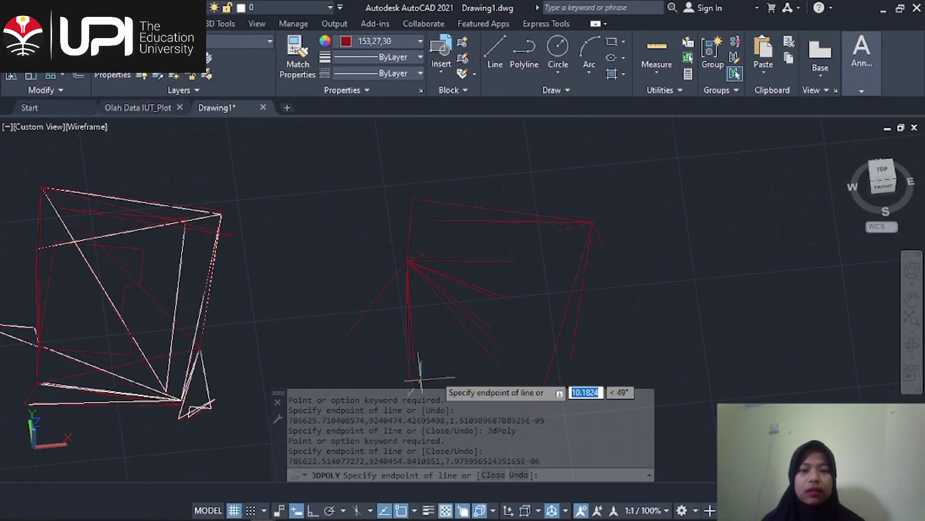
pyautogui.moveTo(424, 368); pyautogui.dragTo(428, 340, button='middle')
pyautogui.press('Escape')
pyautogui.scroll(3, 423, 332)
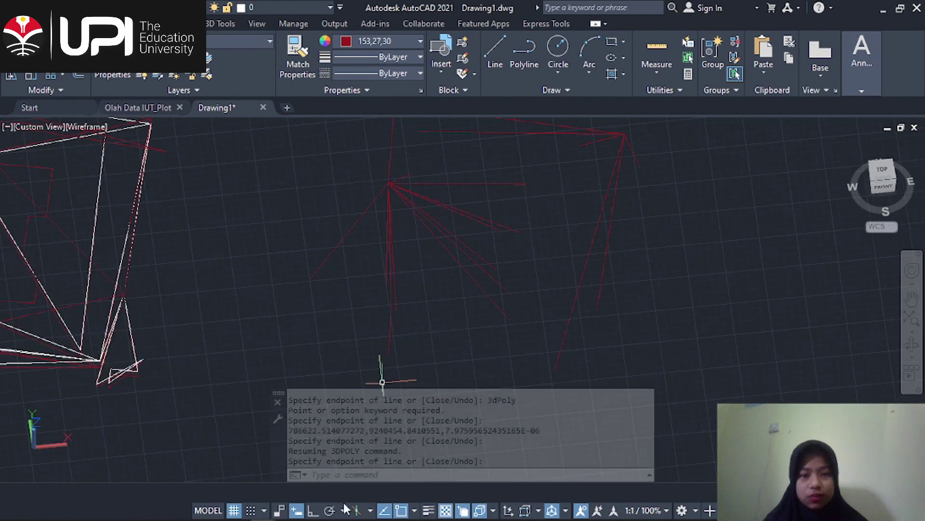
pyautogui.scroll(-3, 649, 294)
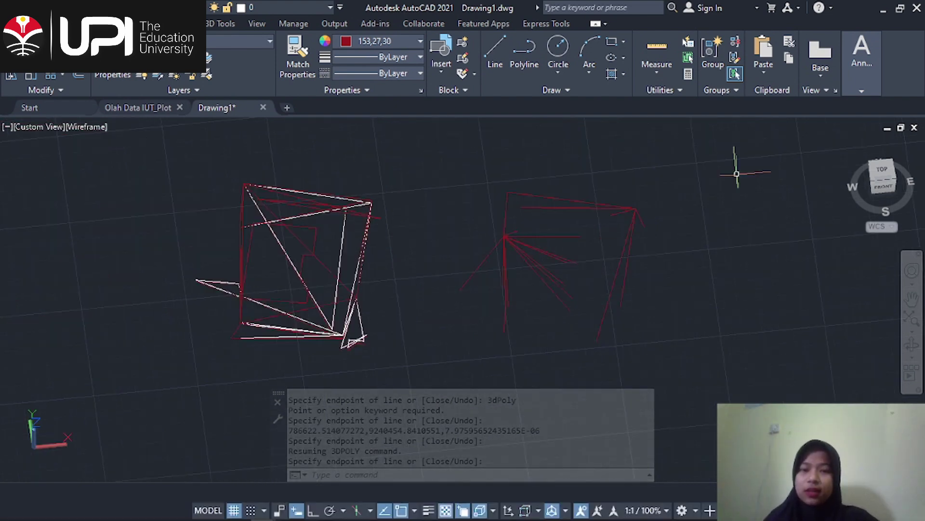